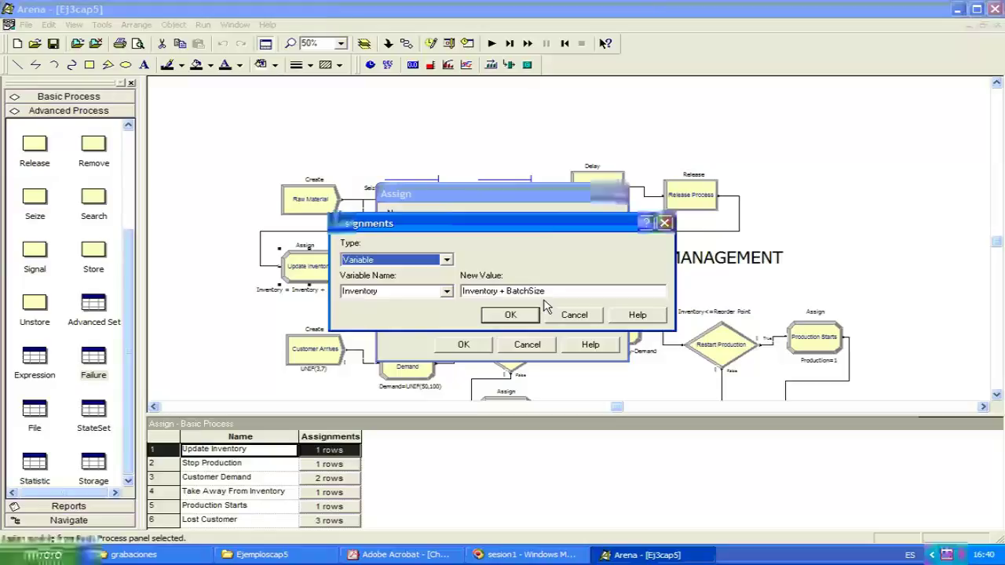
Close the Update Inventory assignment and display the list of the model's variables.
click(532, 314)
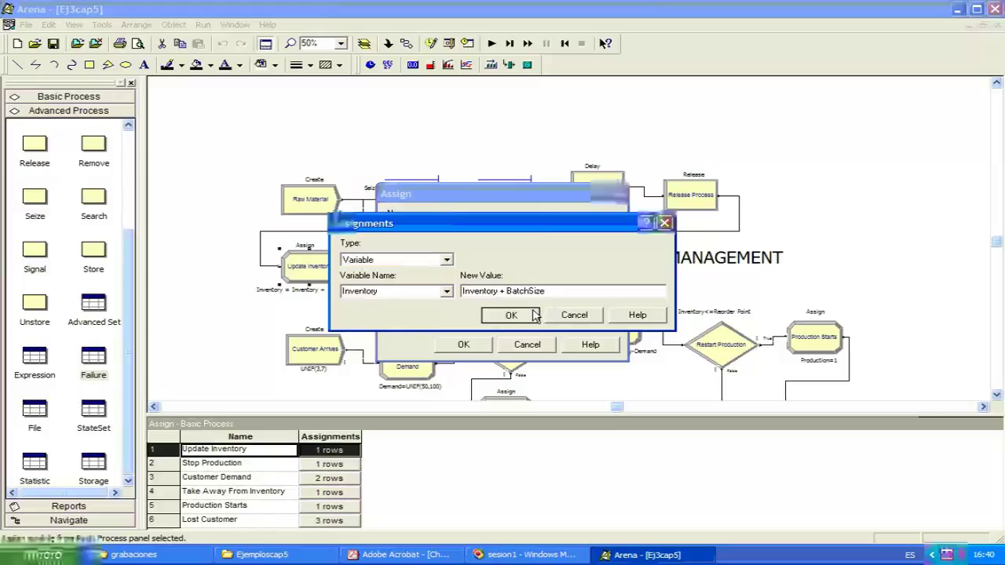
click(467, 347)
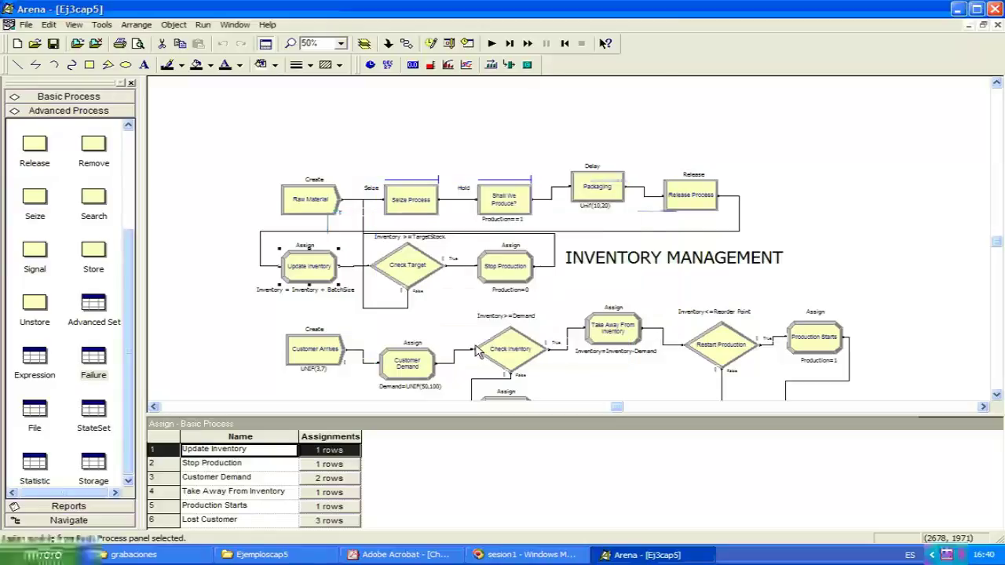
click(61, 97)
click(94, 386)
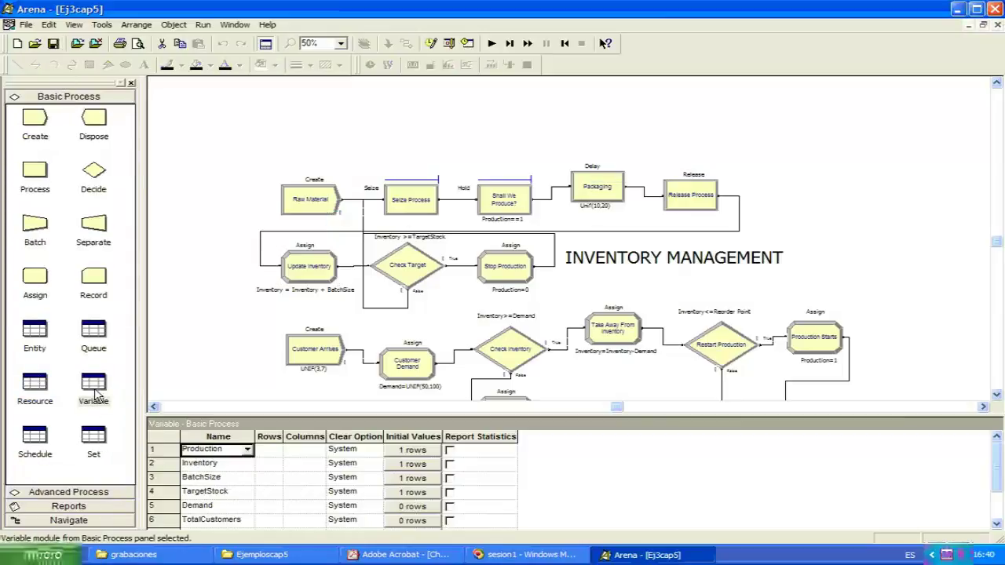
Examine the initial values of BatchSize, Inventory, Production and TargetStock, and review the rest of the variable list.
click(405, 480)
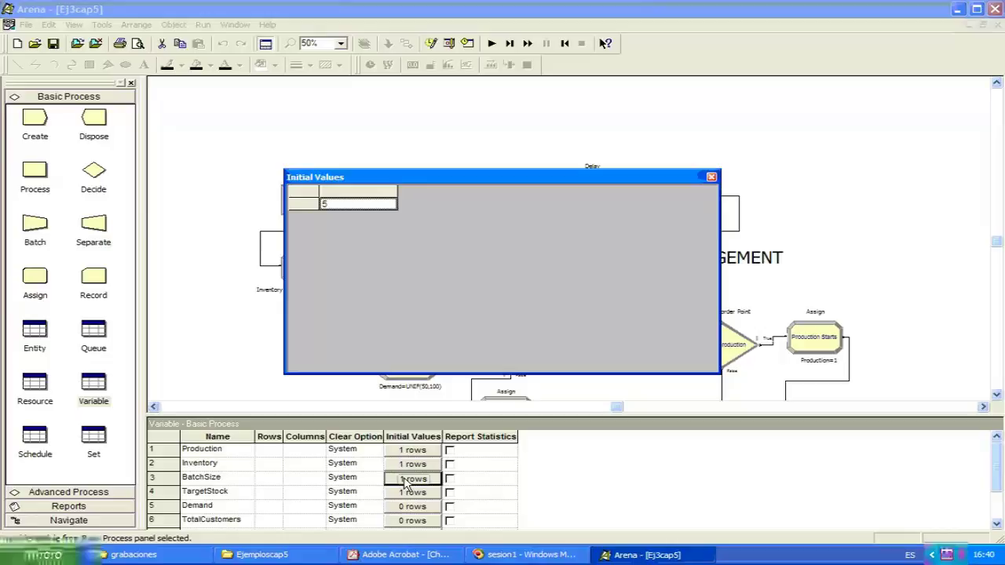
click(711, 178)
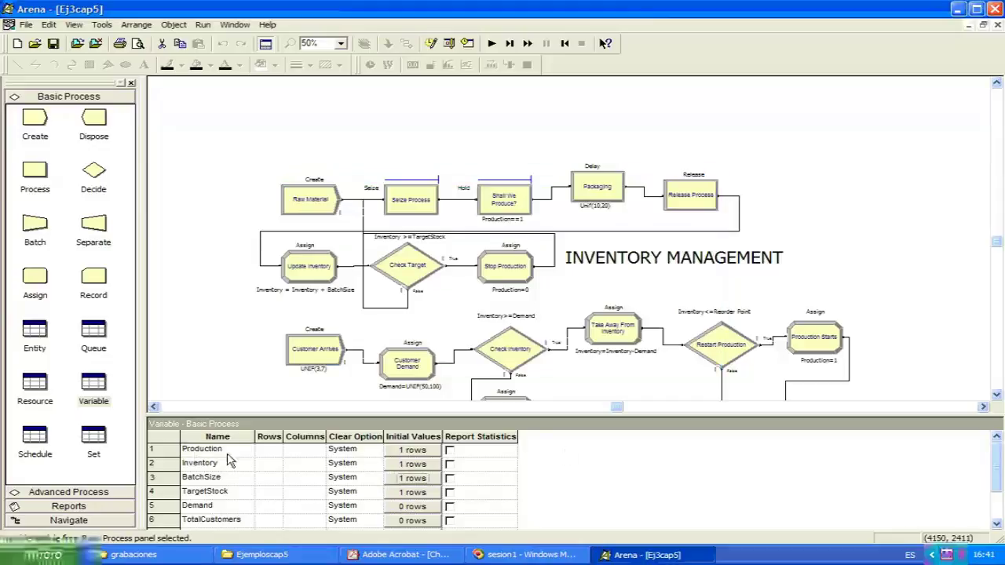
click(419, 466)
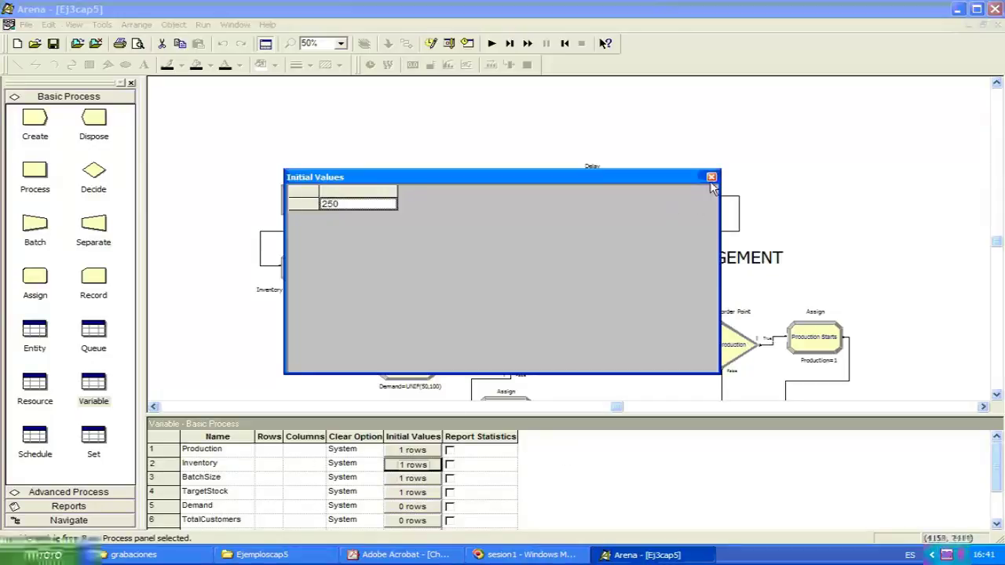
click(711, 178)
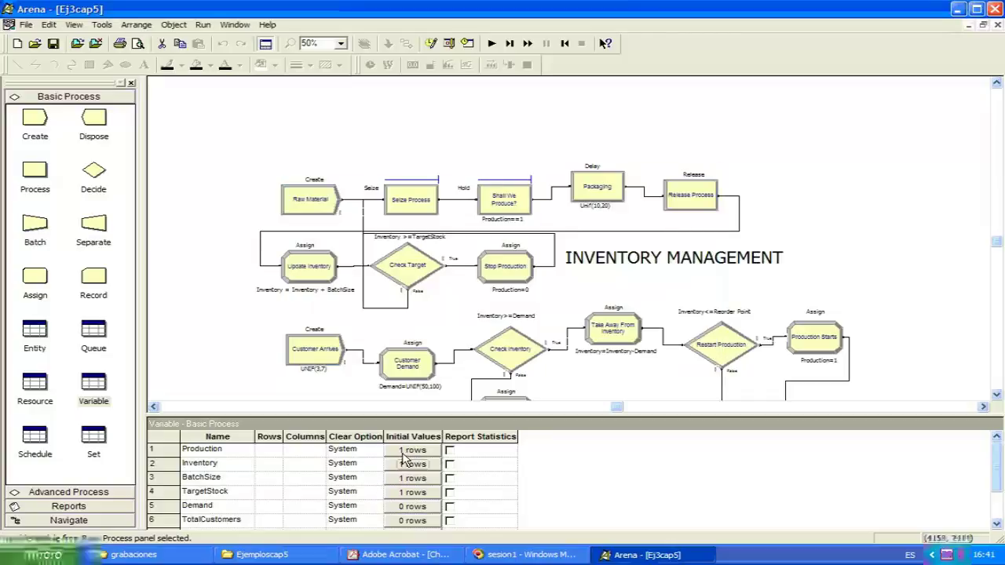
click(412, 451)
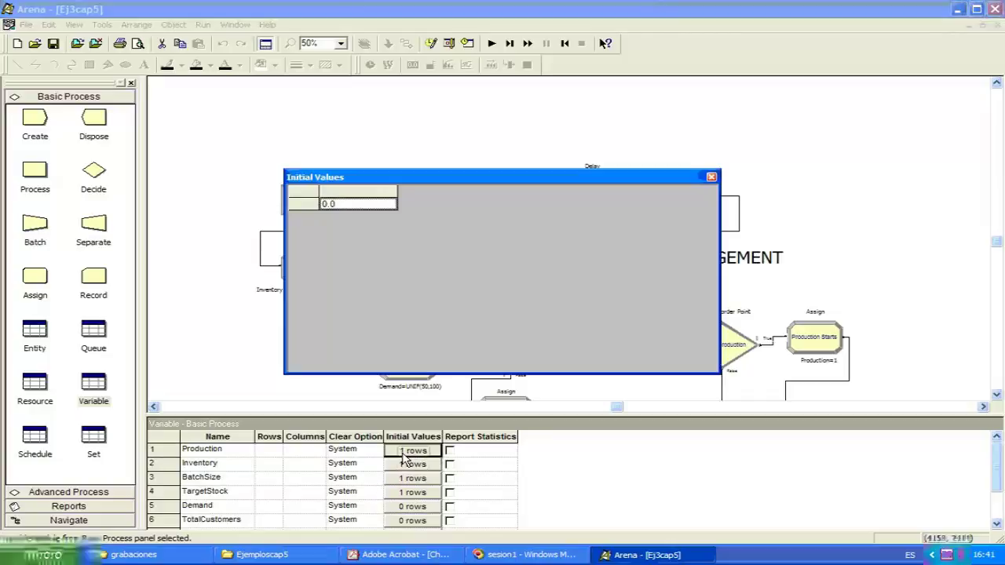
click(713, 176)
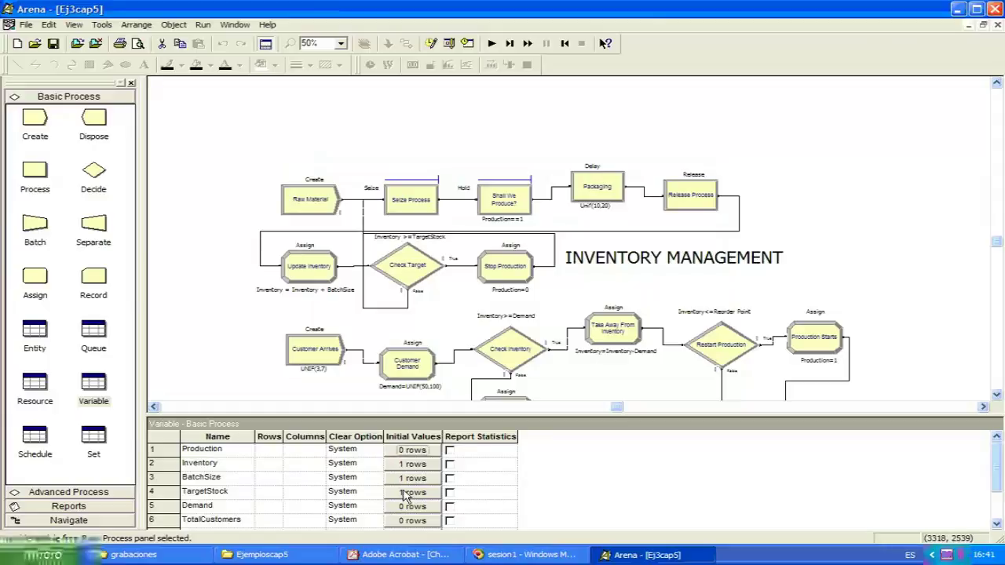
click(400, 492)
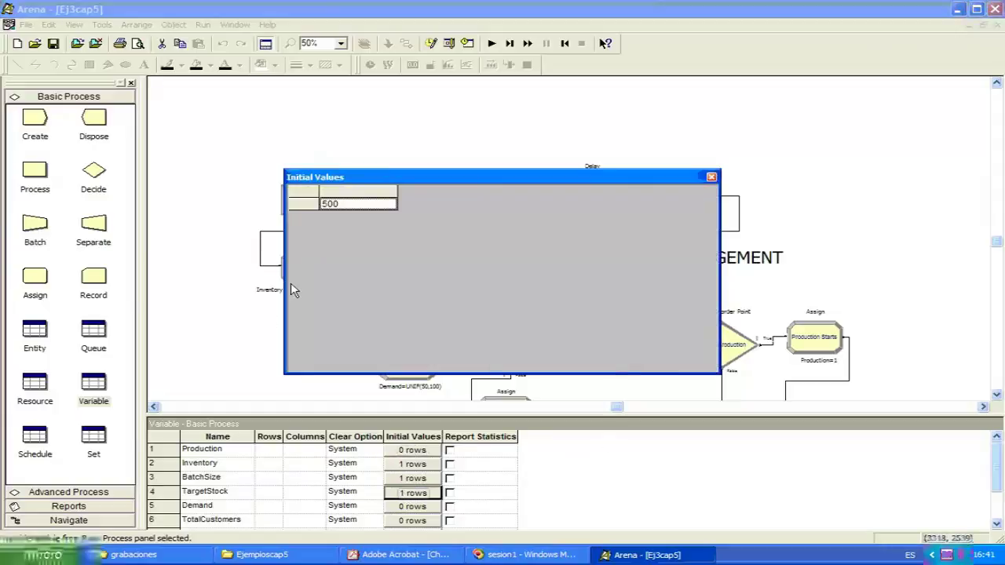
click(712, 178)
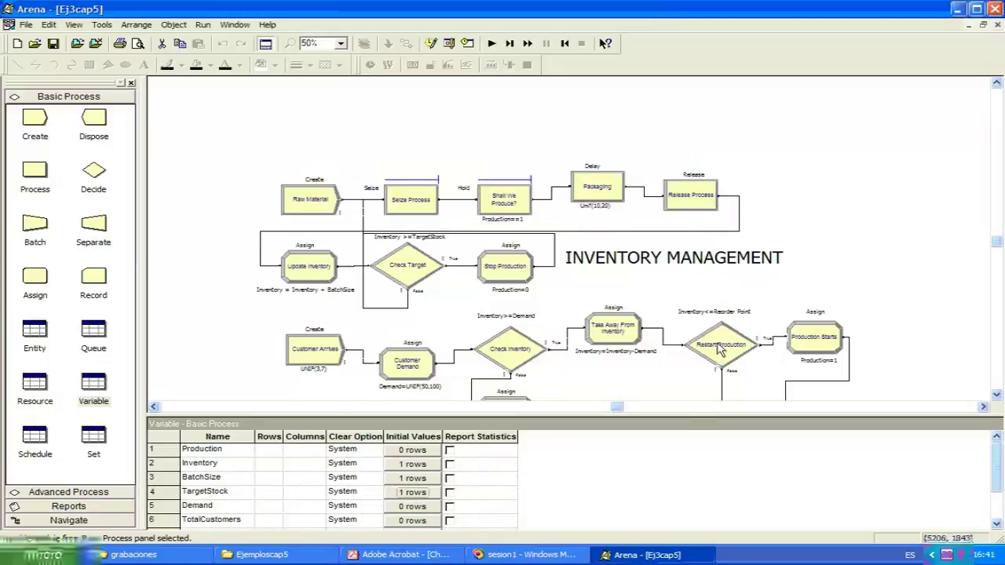
drag(668, 414, 664, 374)
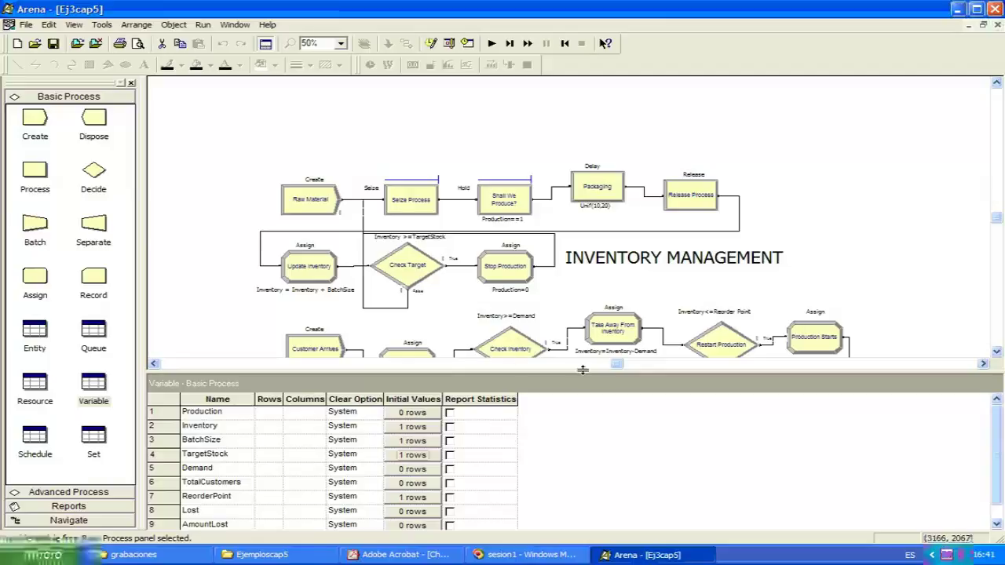
drag(583, 370, 579, 420)
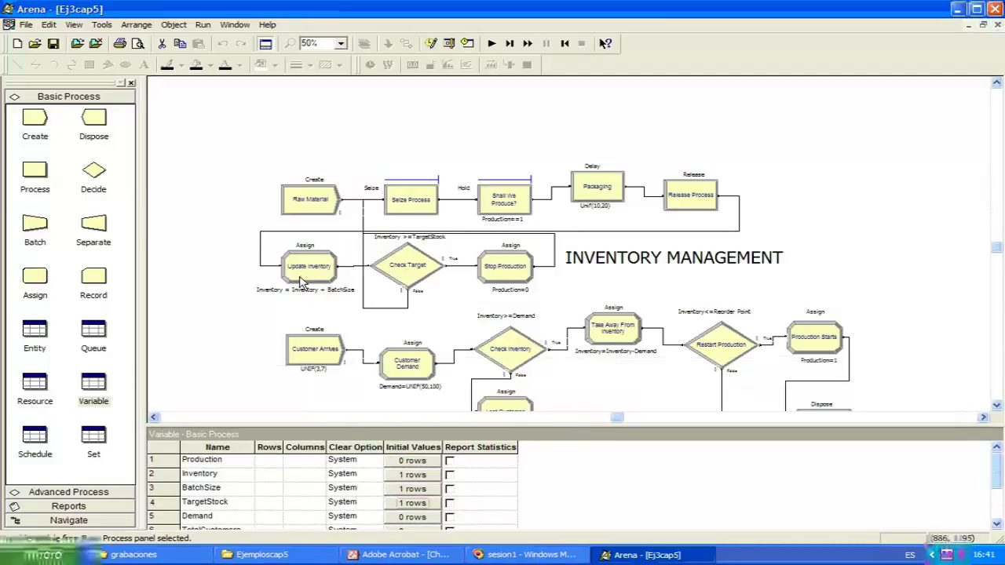
Inspect the condition settings of the Check Target decision module against the flowchart, leaving them unchanged.
click(407, 274)
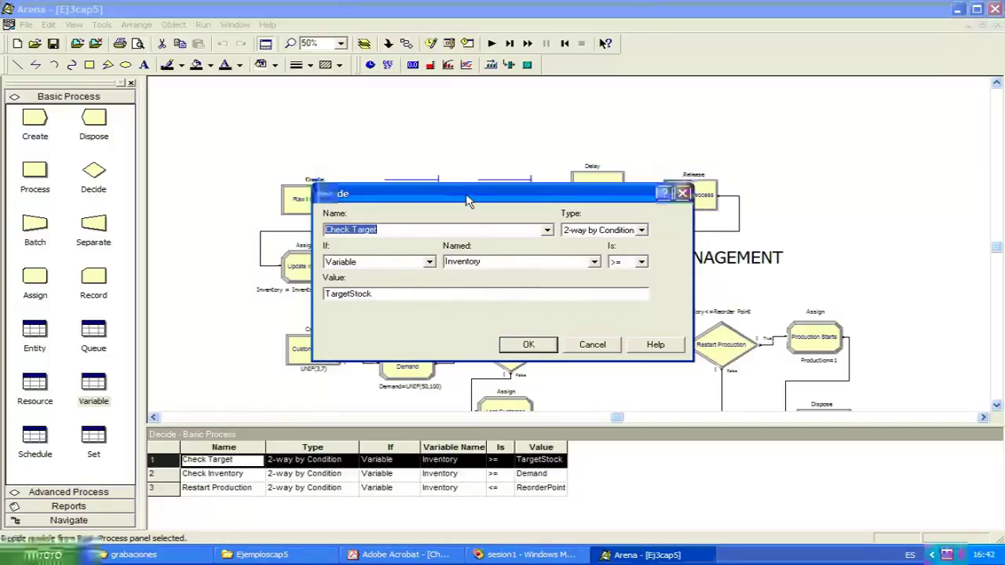
drag(469, 206, 657, 76)
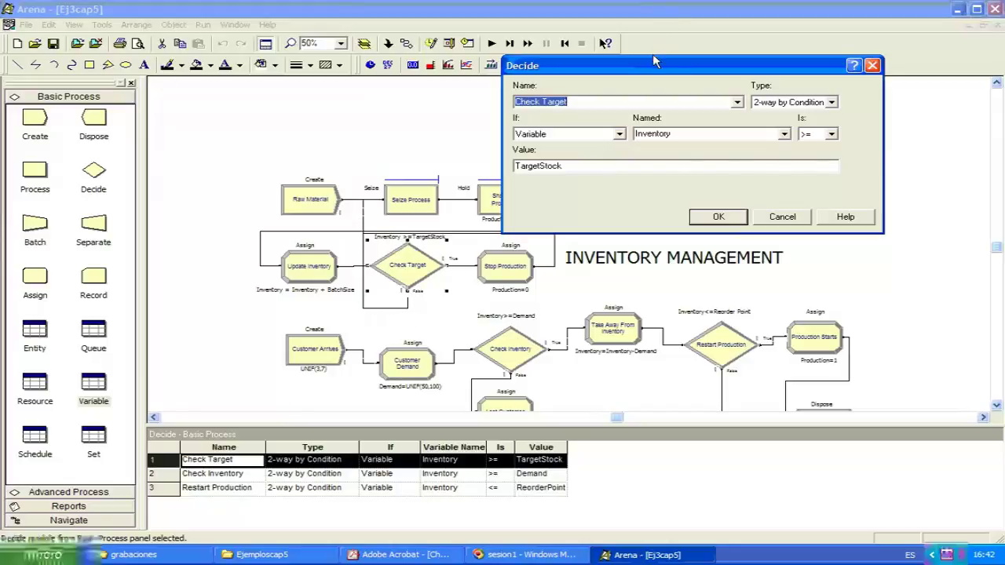
drag(648, 68, 582, 6)
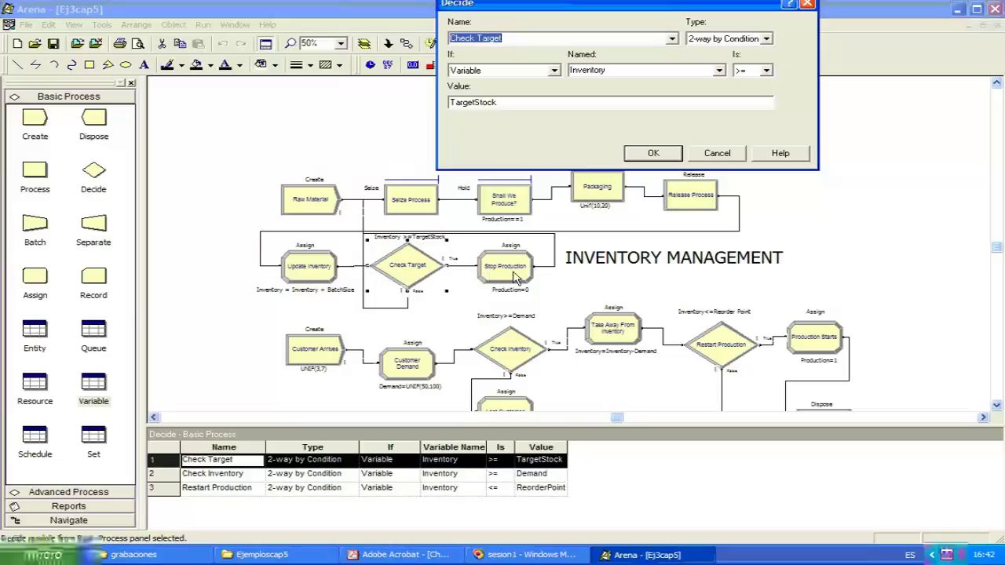
click(705, 158)
Inspect the Production variable assignment in the Stop Production module.
click(495, 275)
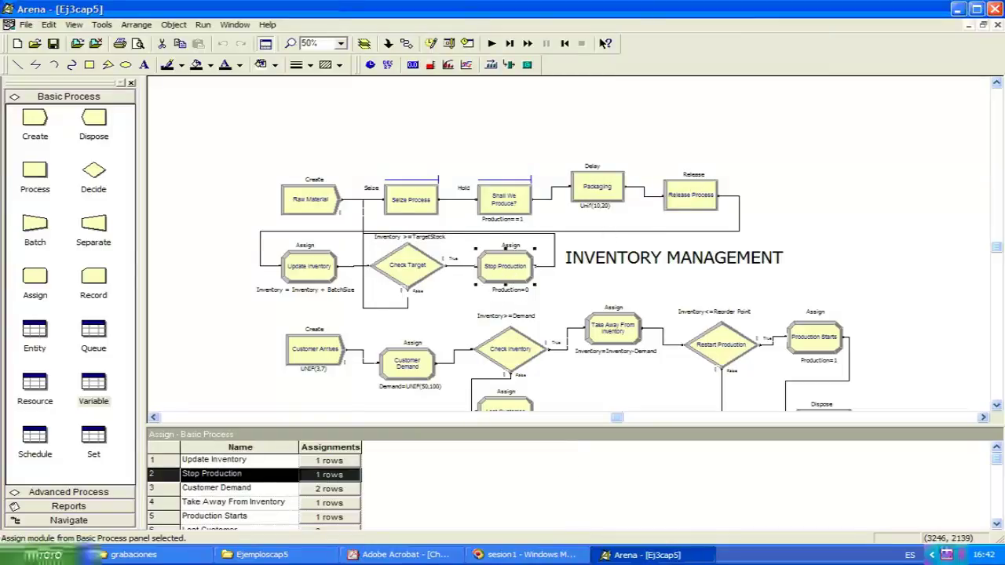
double_click(497, 273)
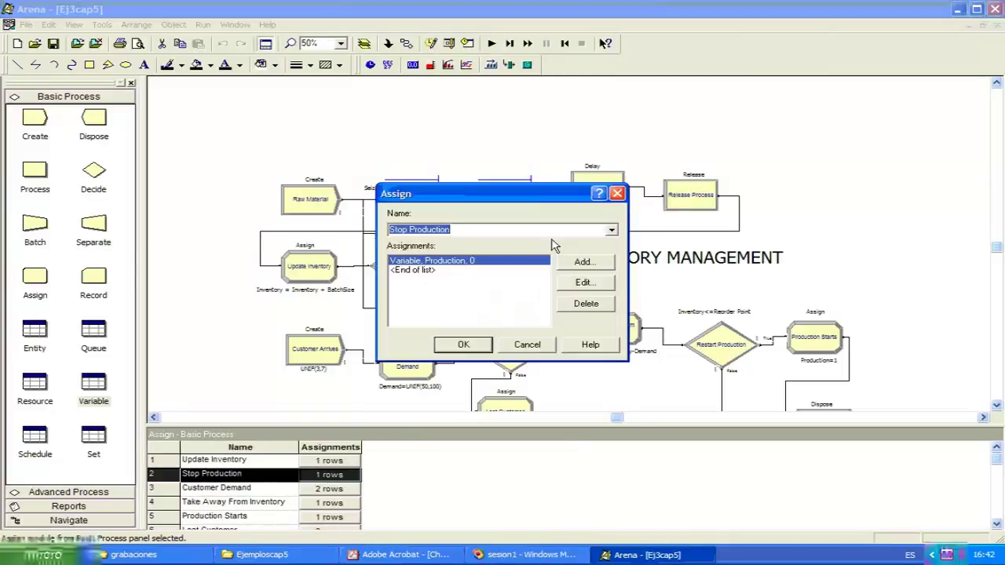
click(579, 285)
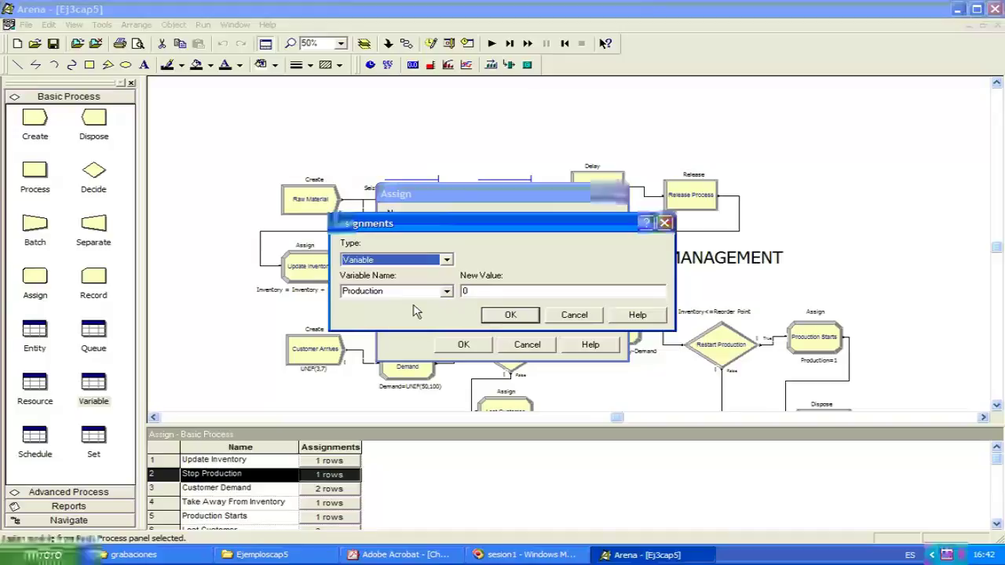
click(496, 318)
click(474, 344)
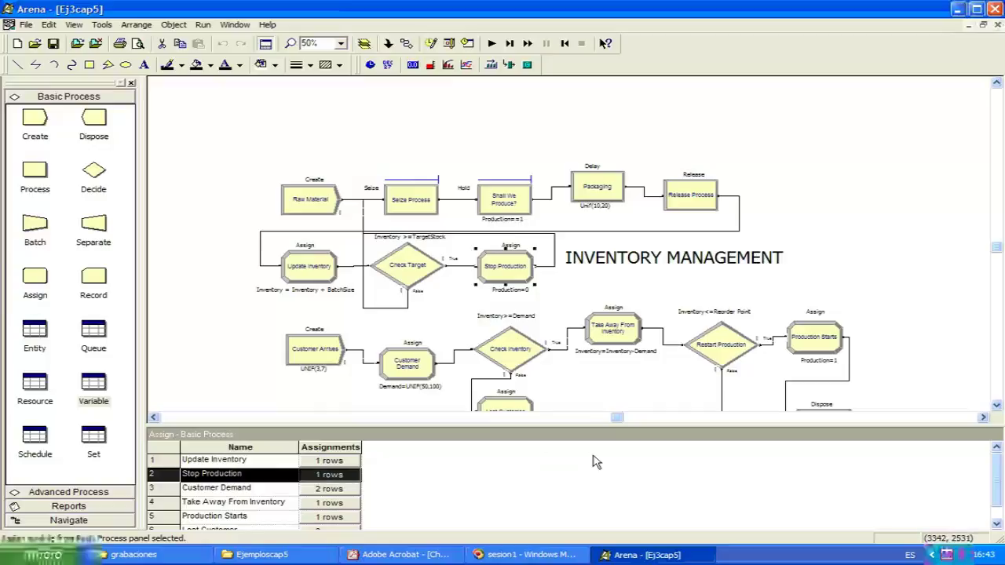
Enlarge the flowchart area to show the demand management section and inspect the Customer Arrives module's arrival settings.
drag(579, 425, 579, 473)
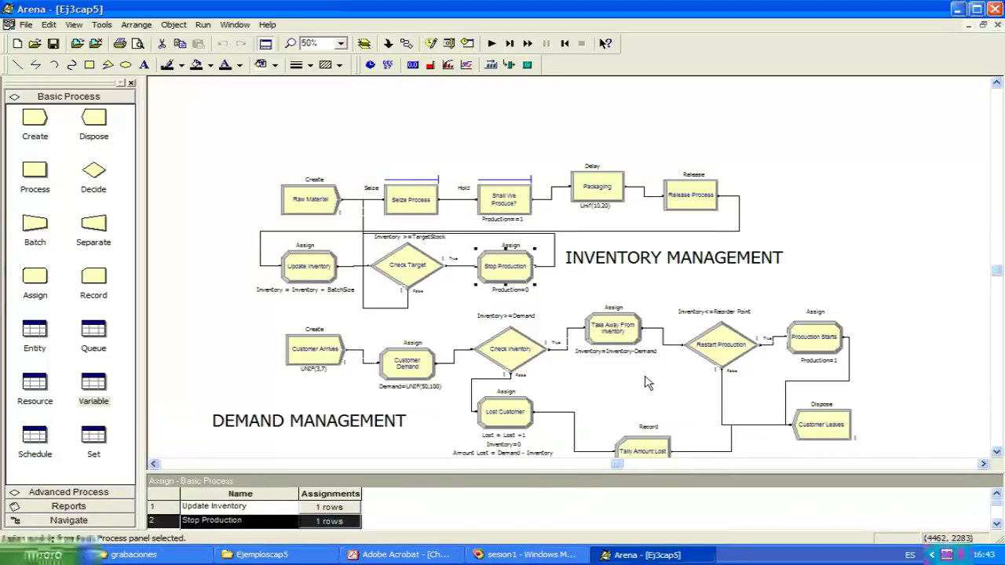
scroll(201, 292, down, 2)
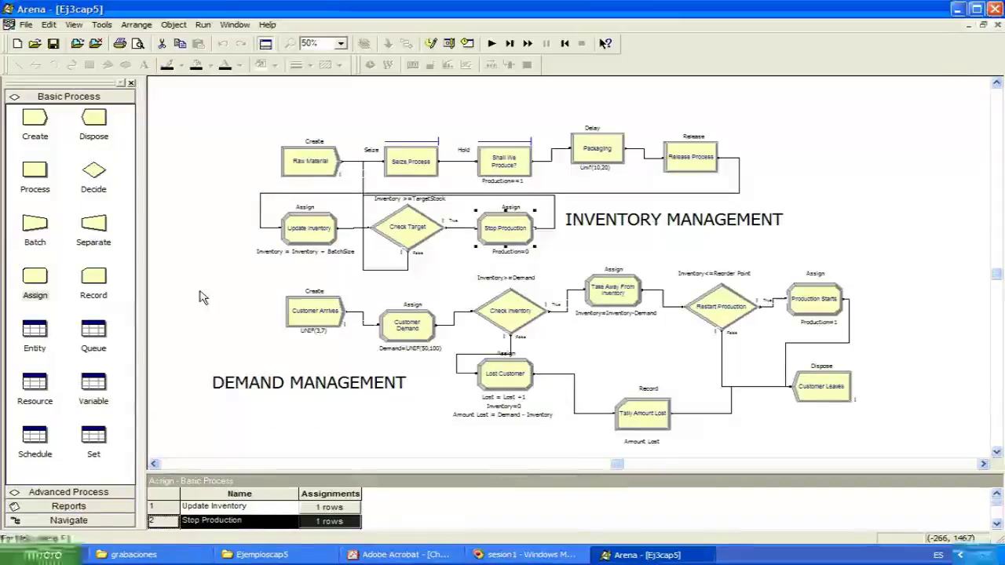
click(293, 312)
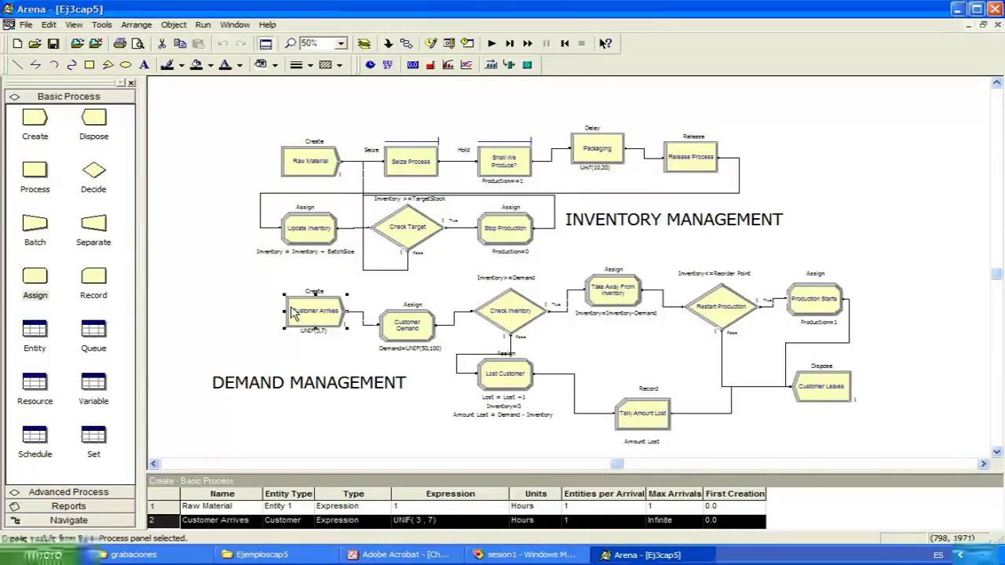
double_click(293, 312)
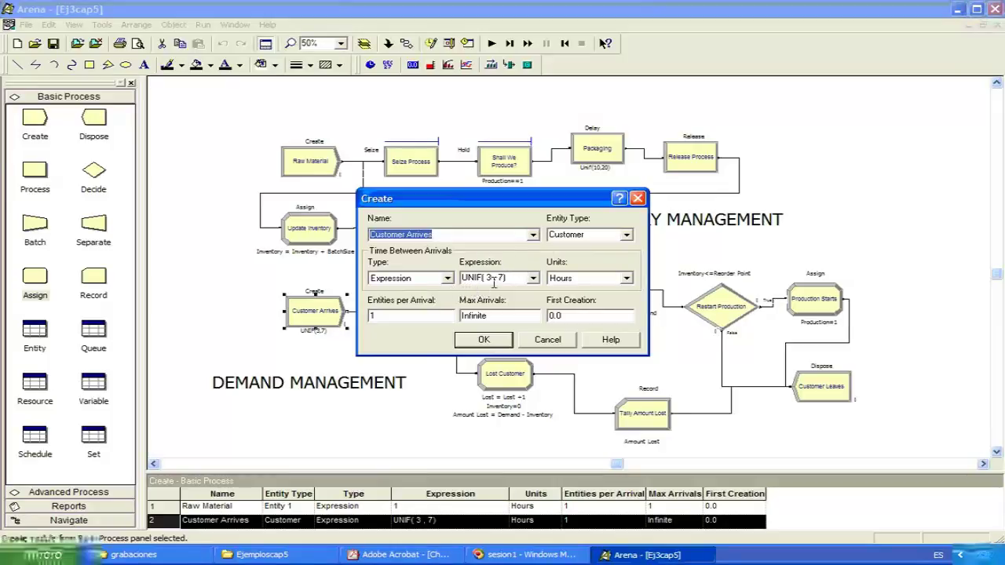
click(497, 342)
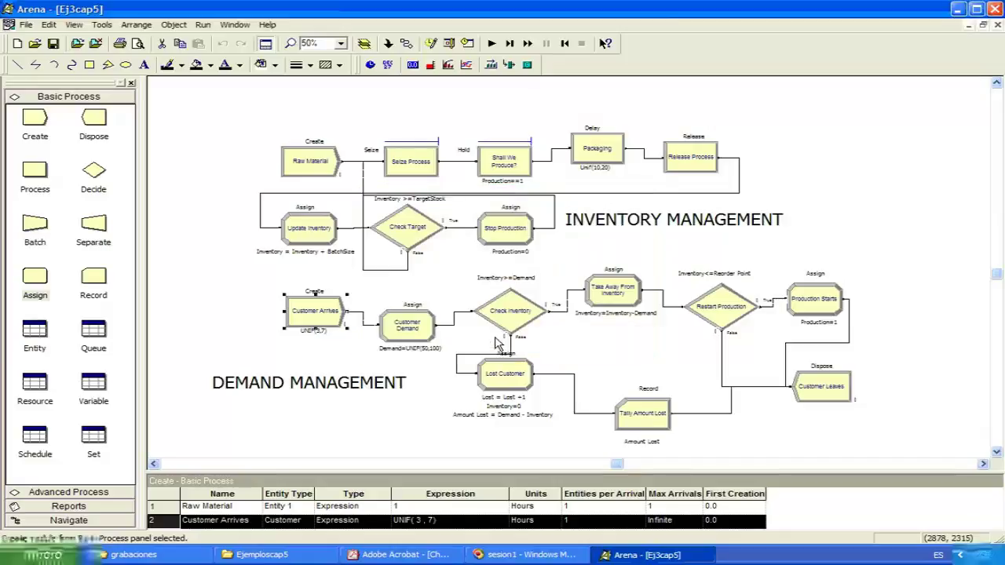
Inspect the Demand and TotalCustomers variable assignments in the Customer Demand module.
click(422, 331)
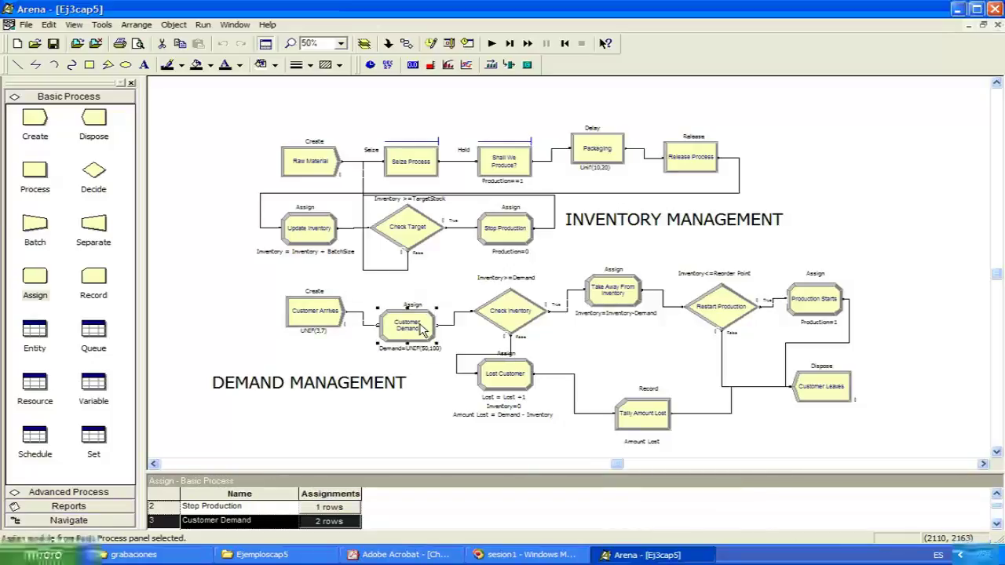
double_click(407, 324)
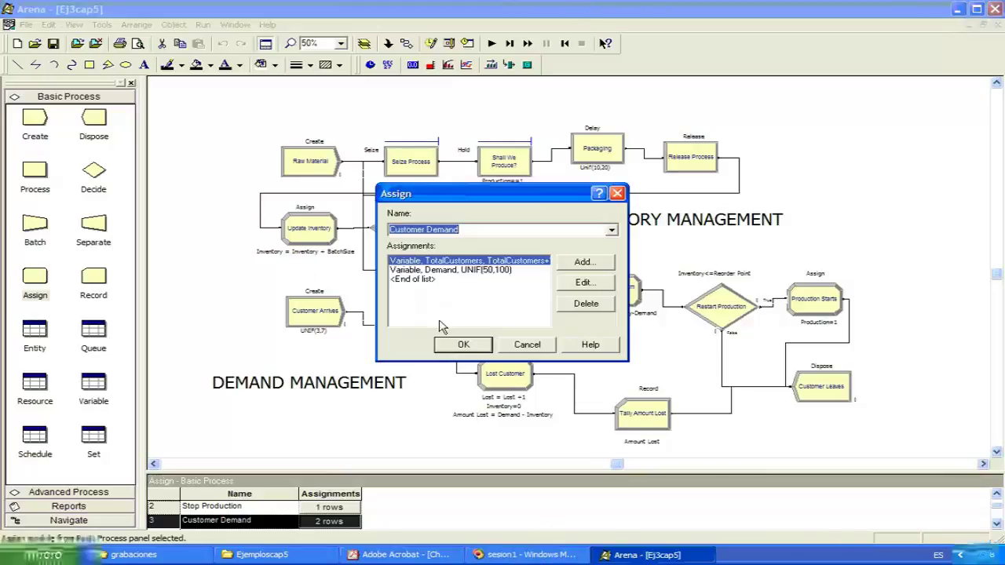
click(438, 270)
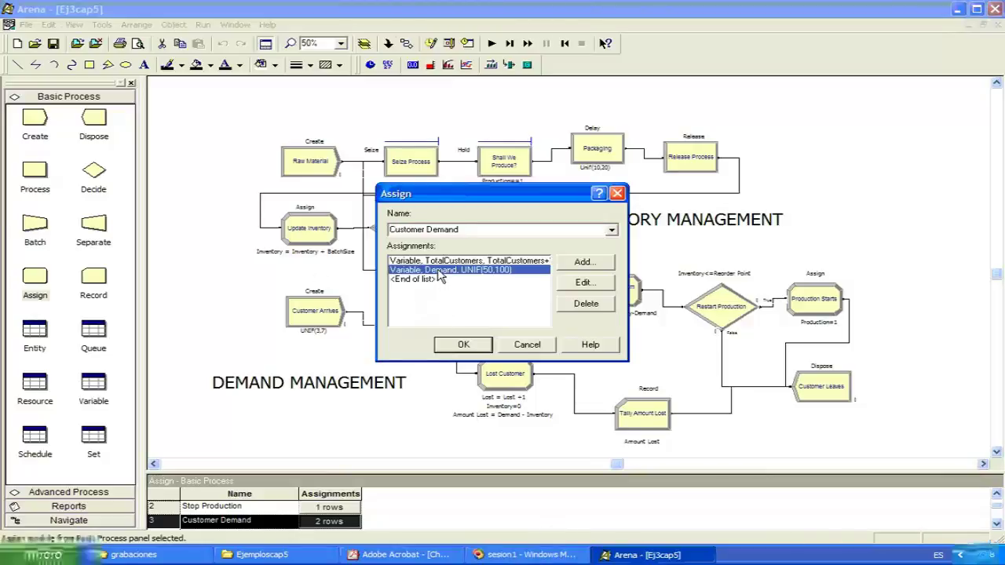
click(583, 282)
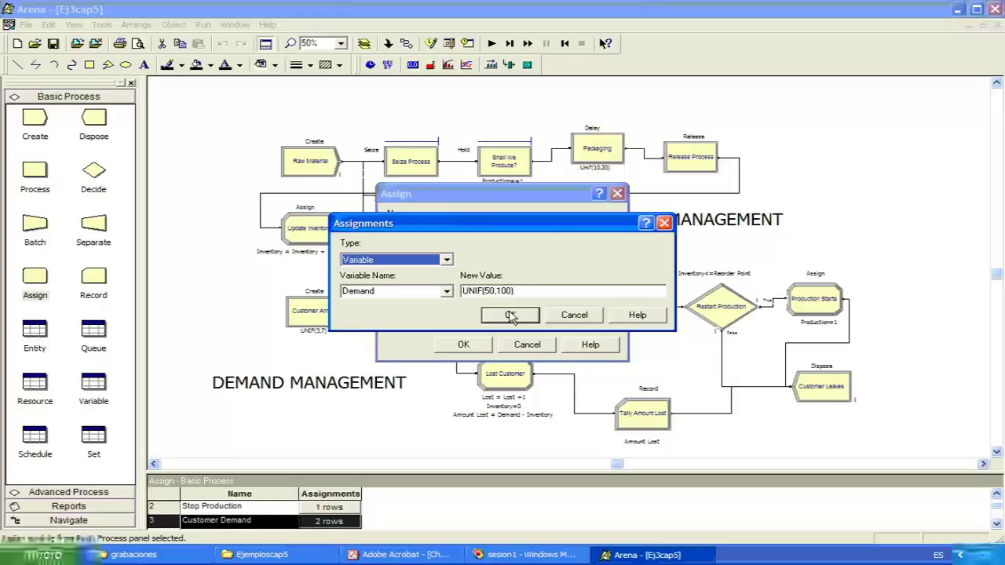
click(511, 315)
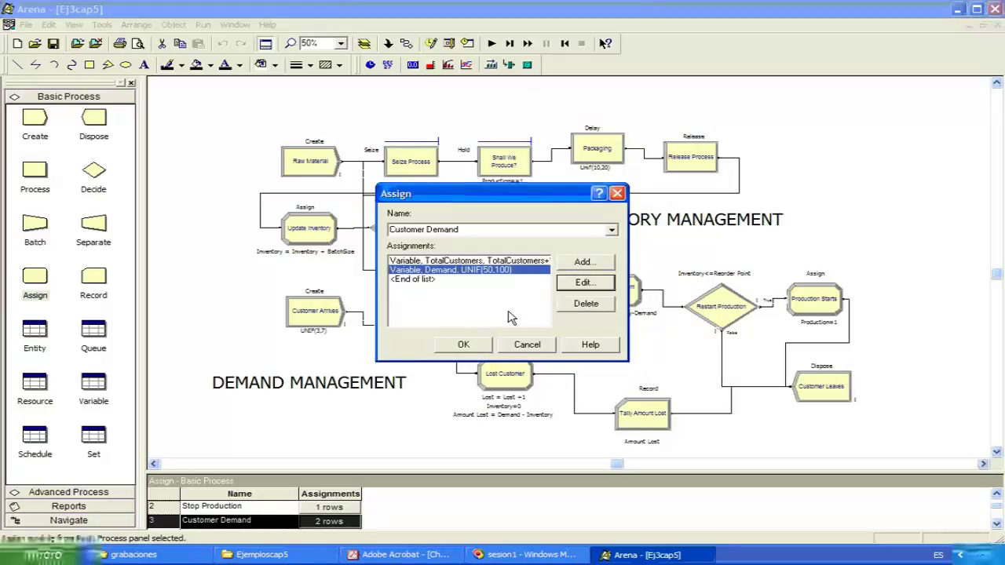
click(513, 262)
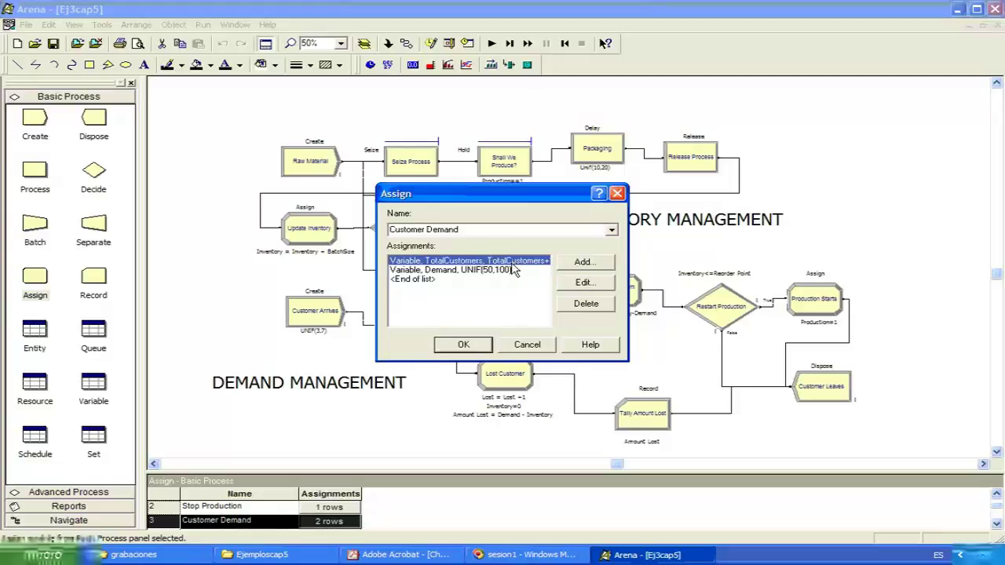
click(577, 283)
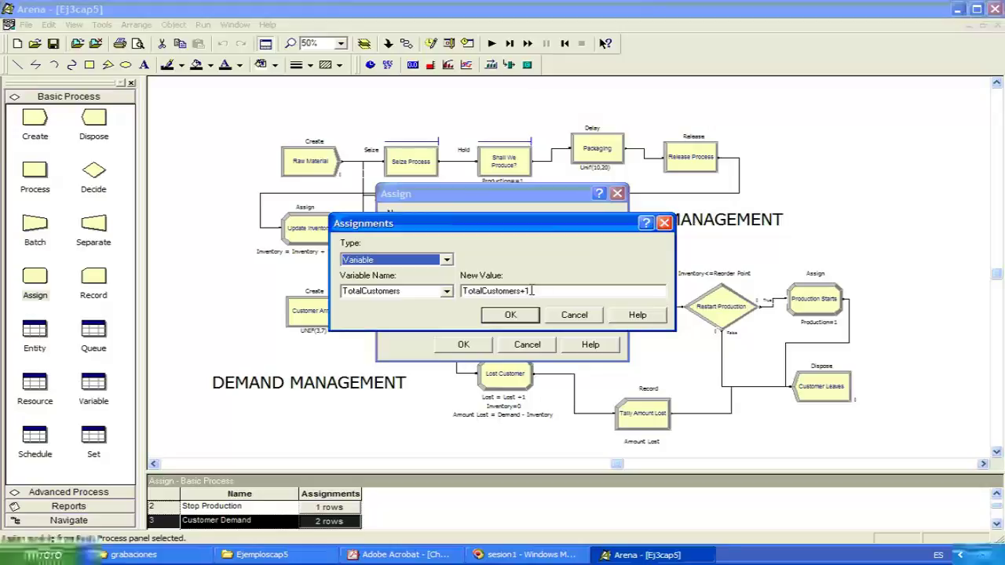
click(518, 315)
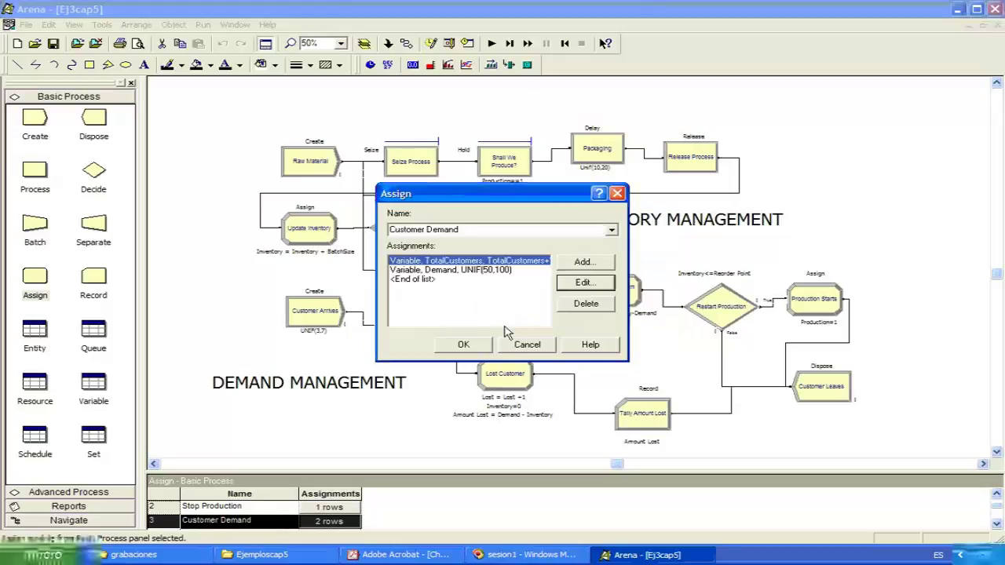
click(464, 345)
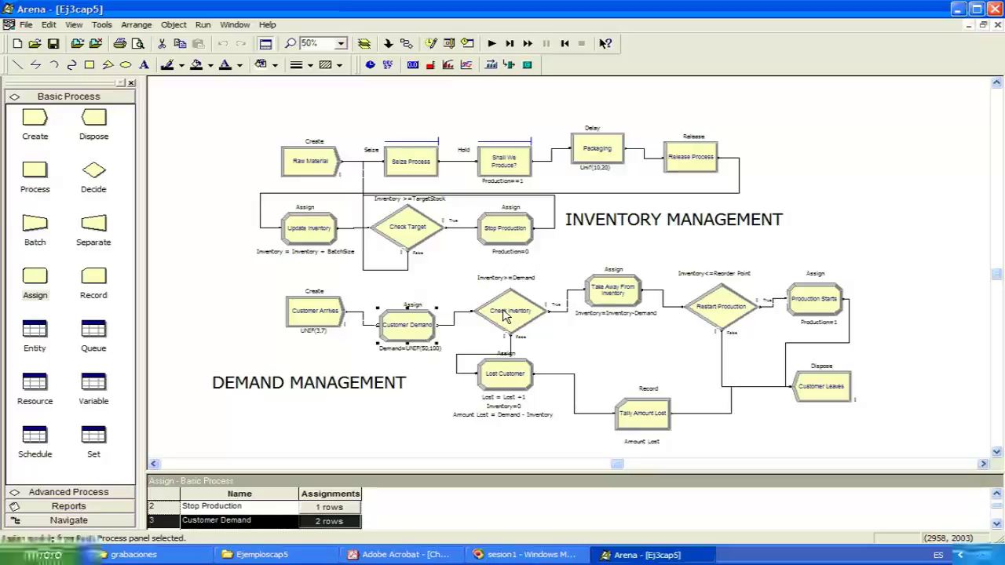
Inspect the condition settings of the Check Inventory decision module against its branches in the flowchart.
click(507, 316)
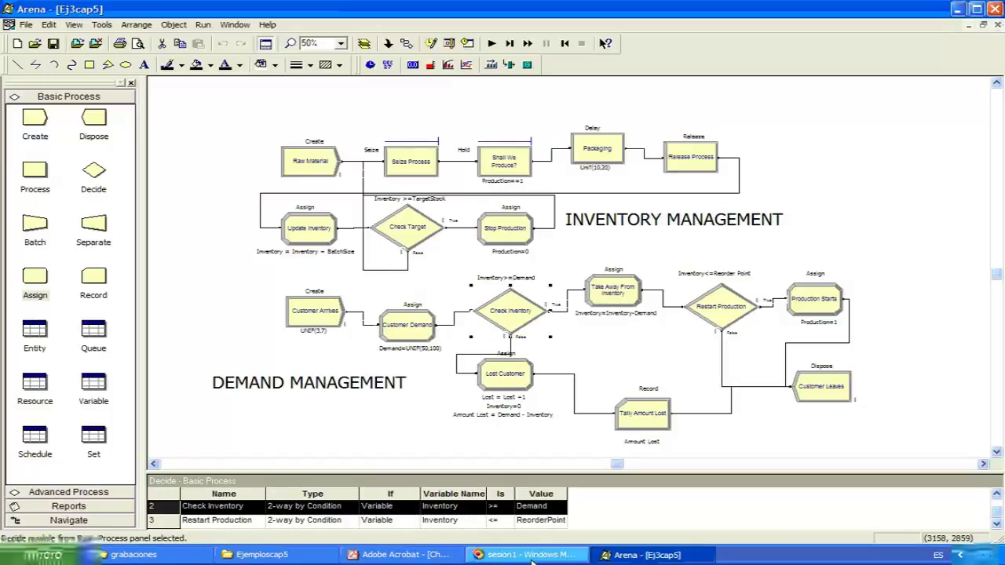
double_click(511, 310)
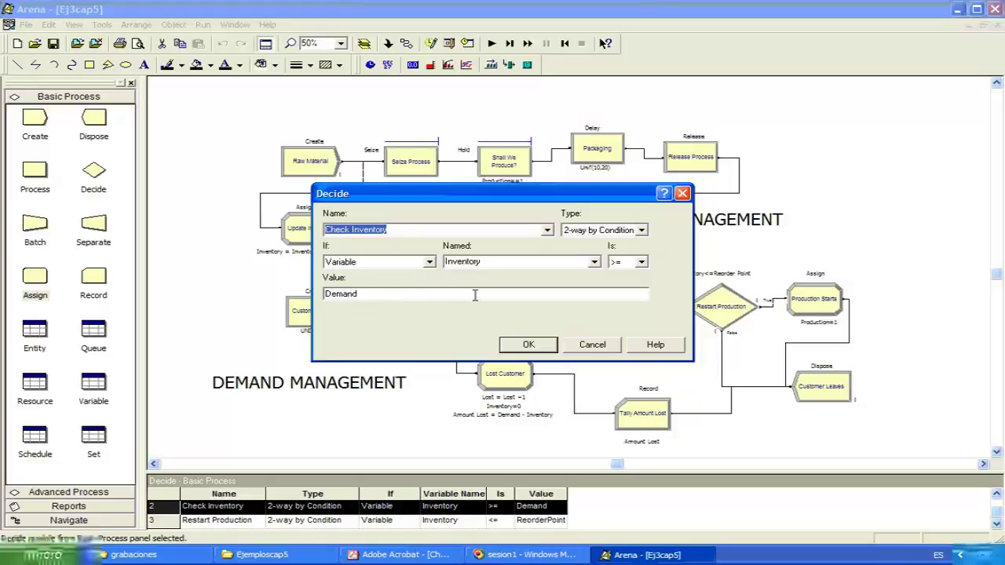
drag(456, 201, 396, 99)
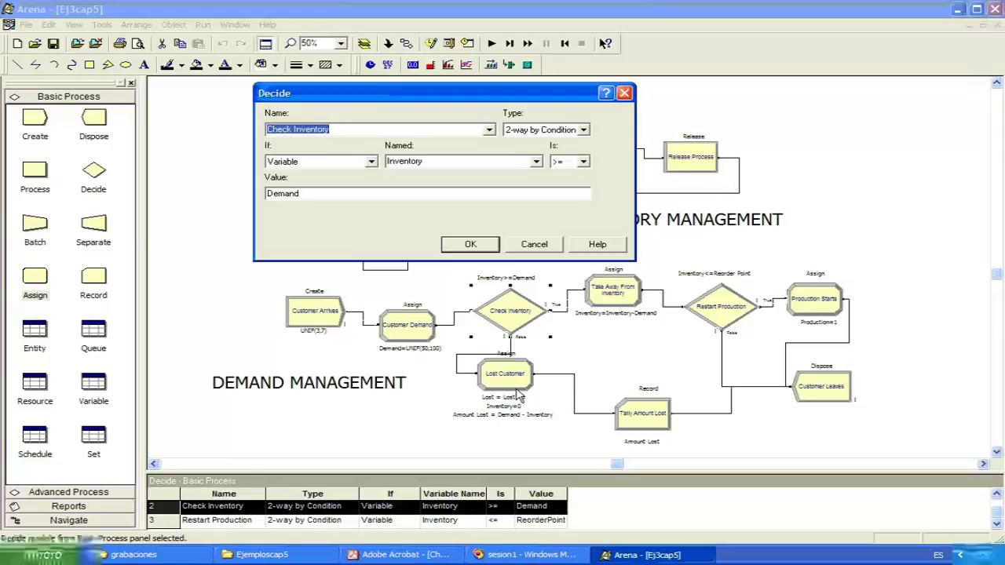
click(470, 245)
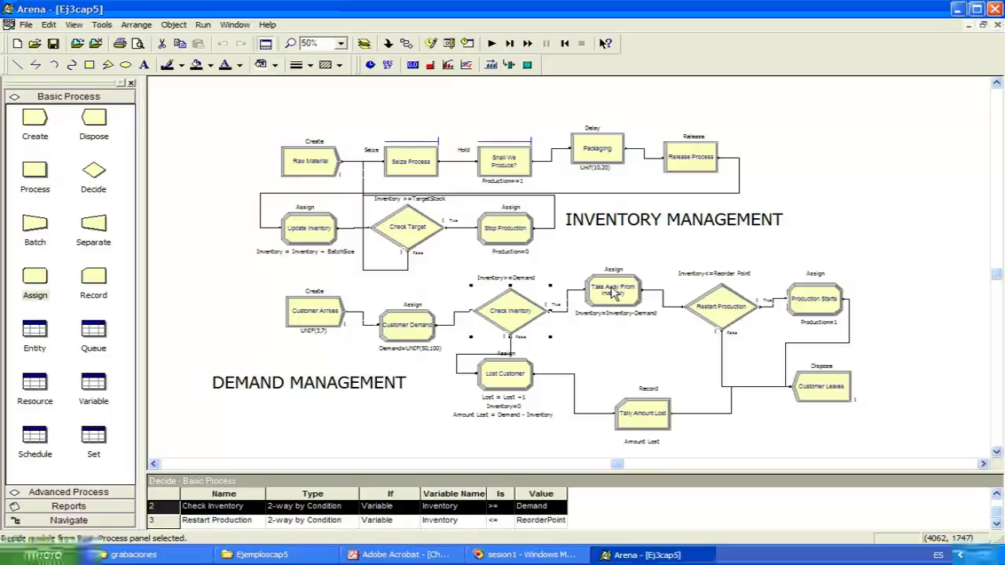
Inspect the Inventory variable assignment in the Take Away From Inventory module.
click(614, 291)
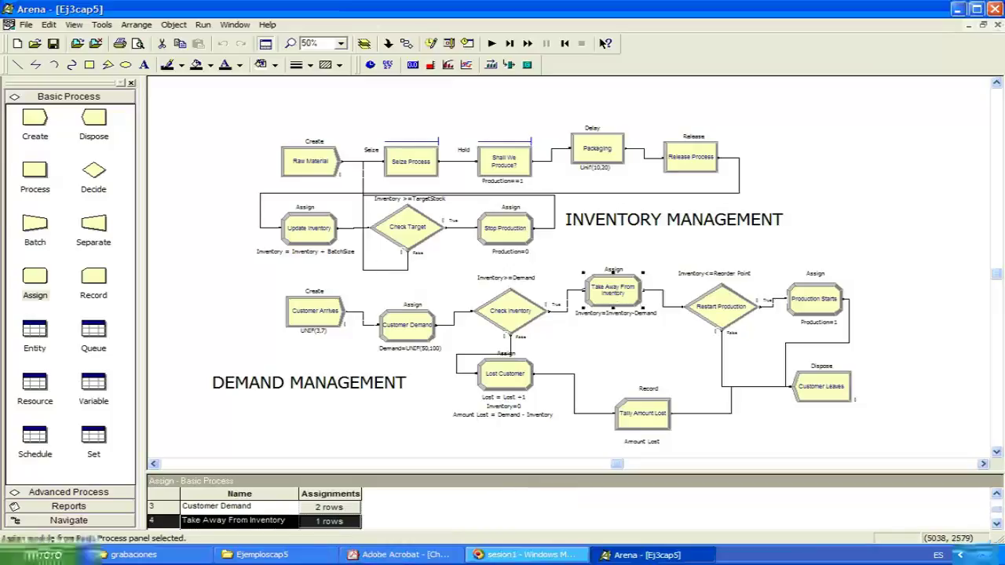
double_click(614, 292)
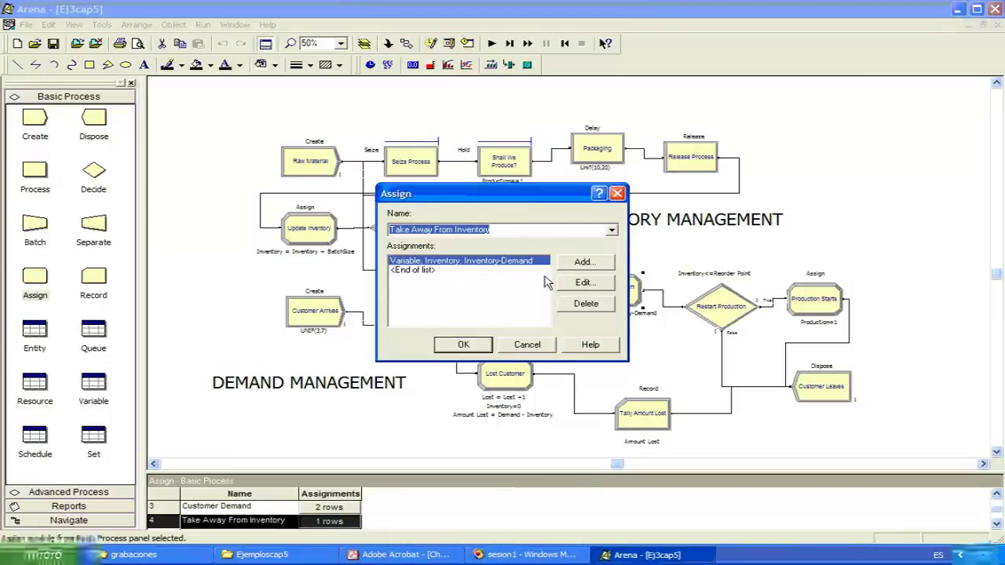
click(583, 283)
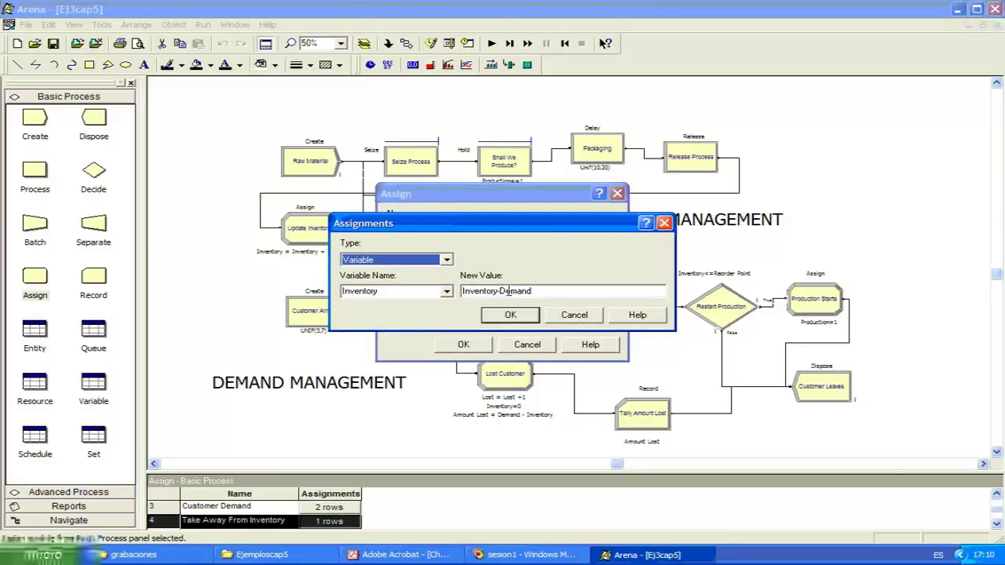
click(510, 316)
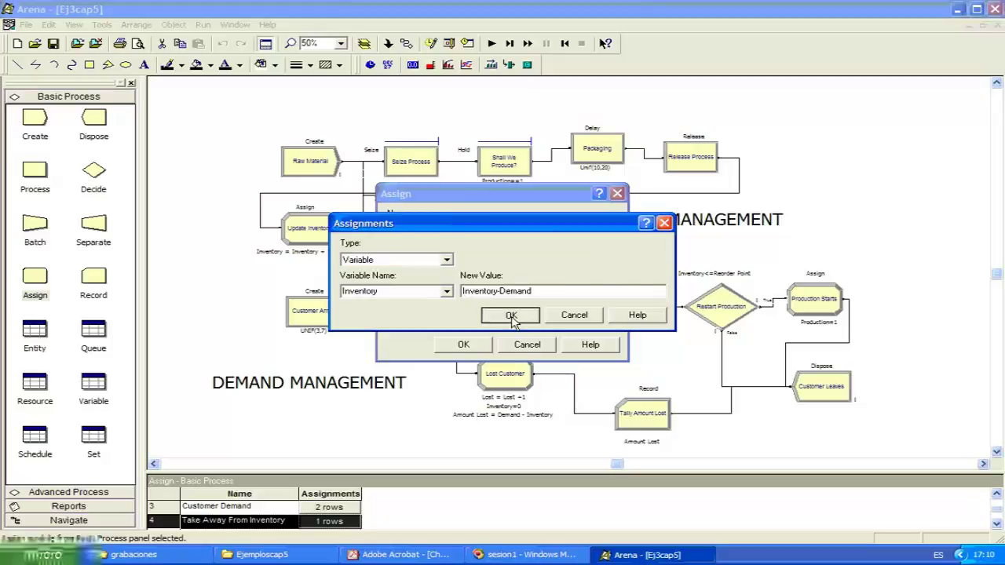
click(464, 344)
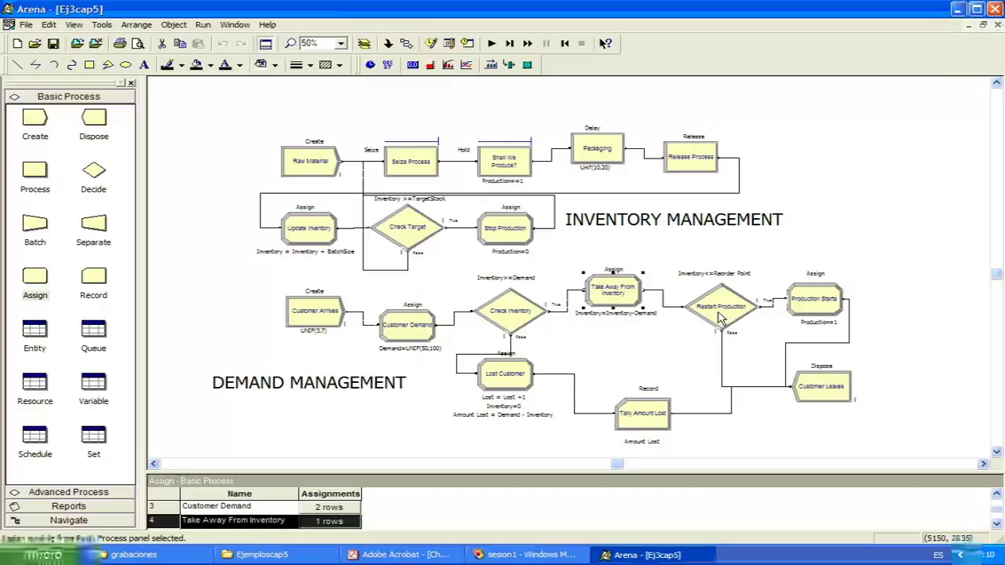
Inspect the condition settings of the Restart Production decision module against the flowchart.
click(721, 318)
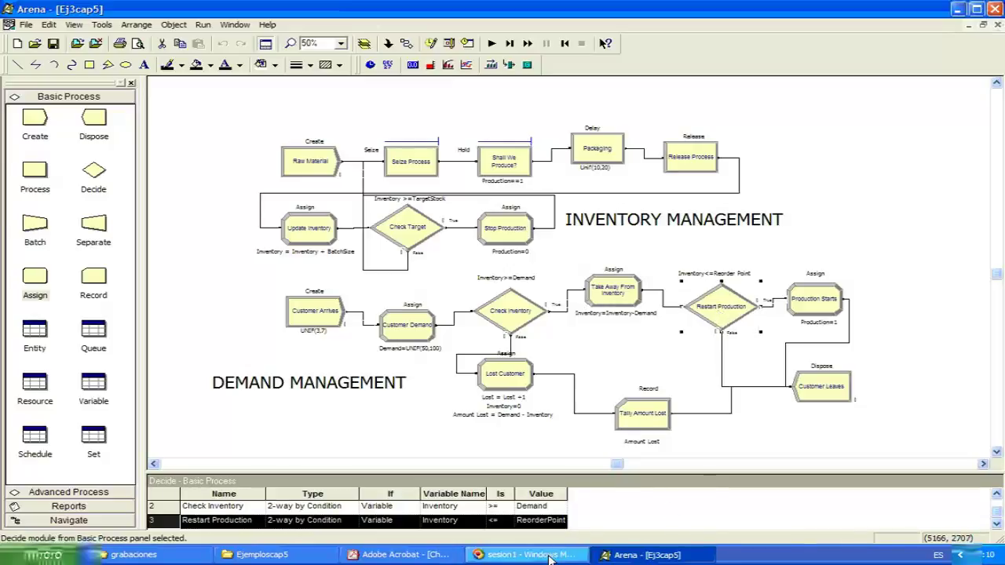
double_click(727, 318)
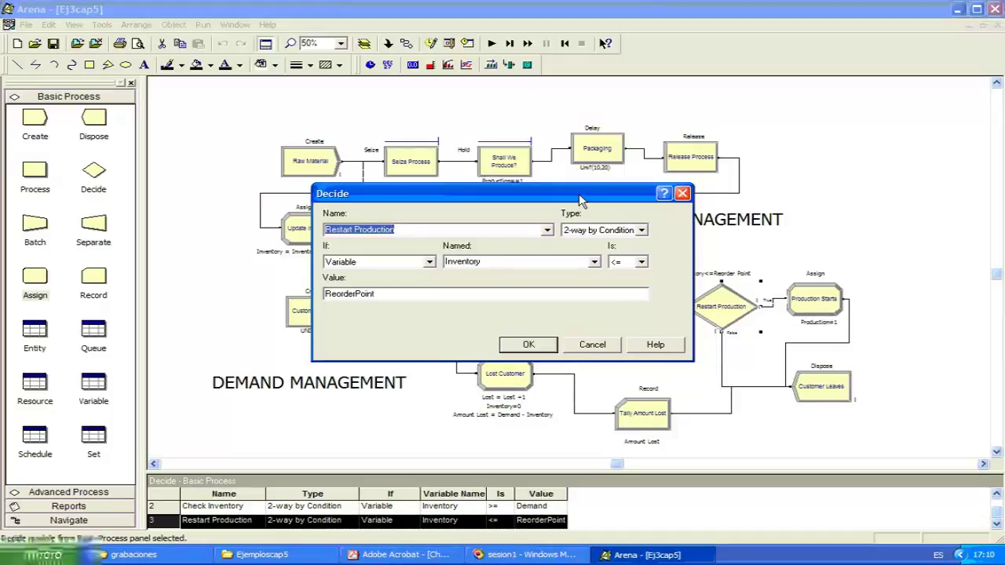
drag(580, 196, 304, 307)
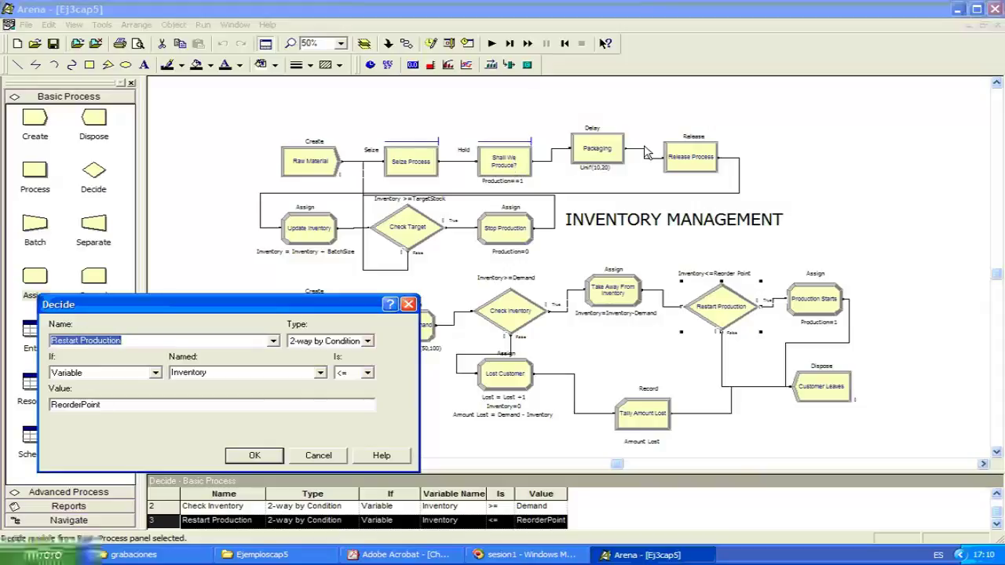
drag(373, 302, 475, 148)
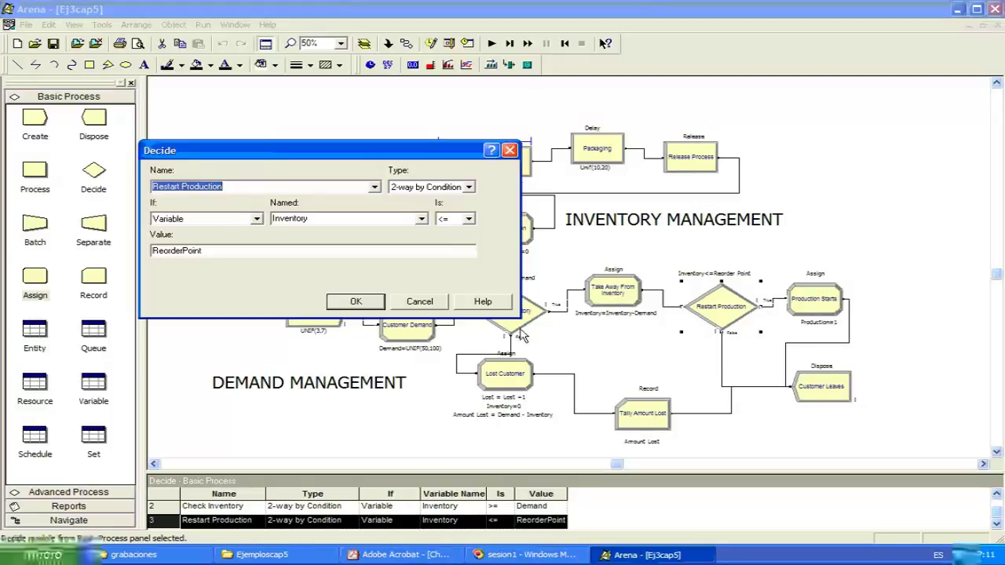
click(419, 302)
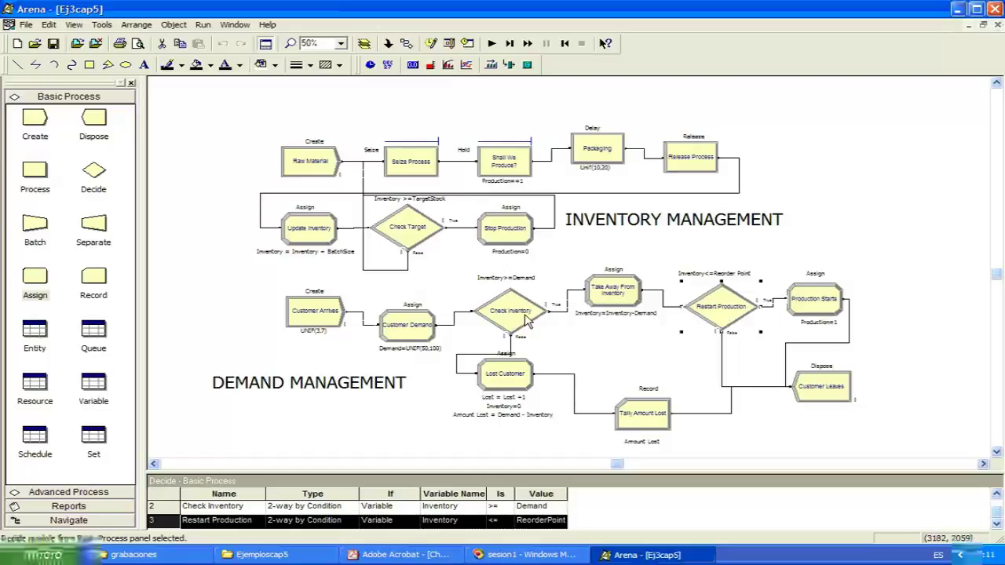
Inspect the Lost, AmountLost and Inventory variable assignments in the Lost Customer module.
click(516, 380)
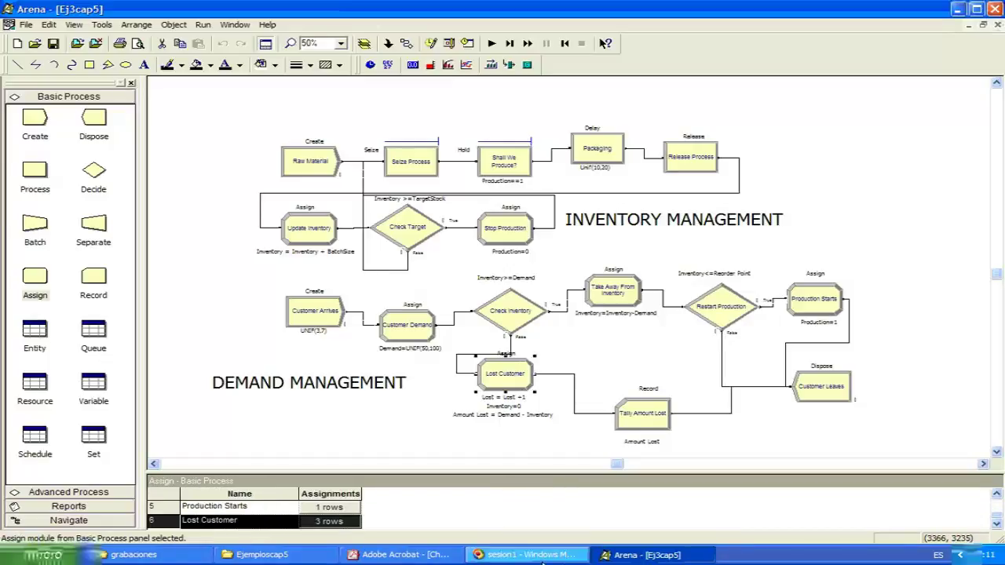
double_click(505, 375)
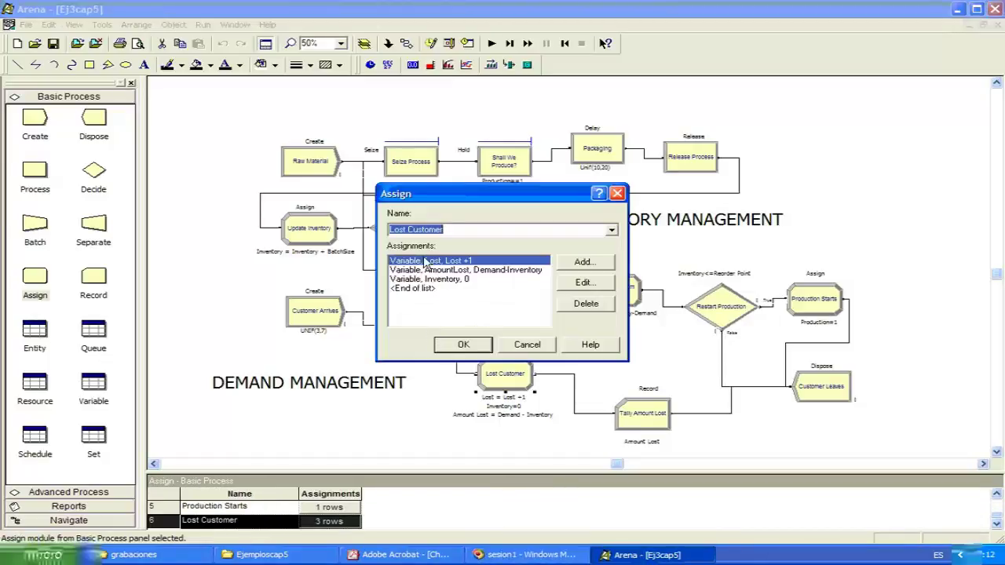
click(583, 284)
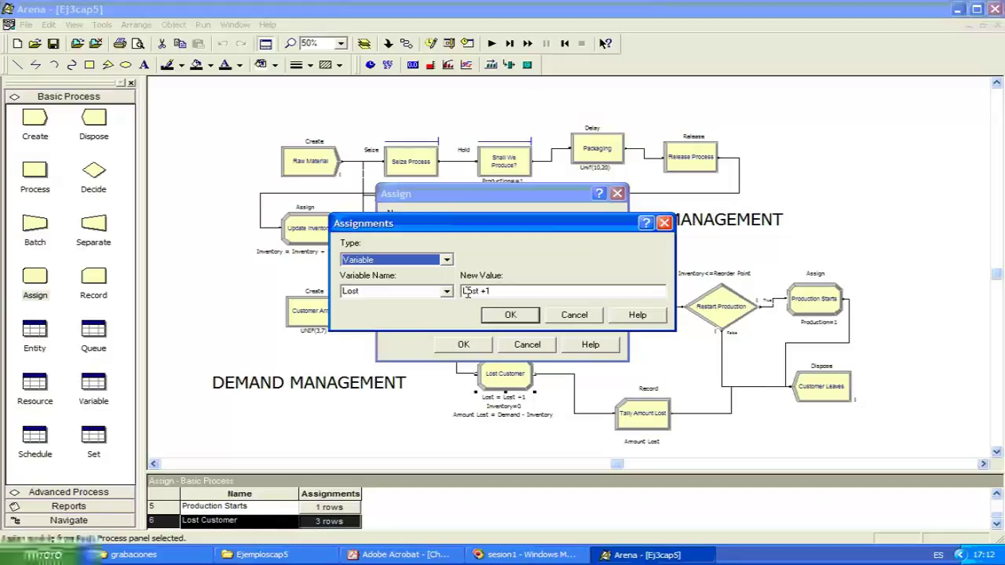
click(498, 314)
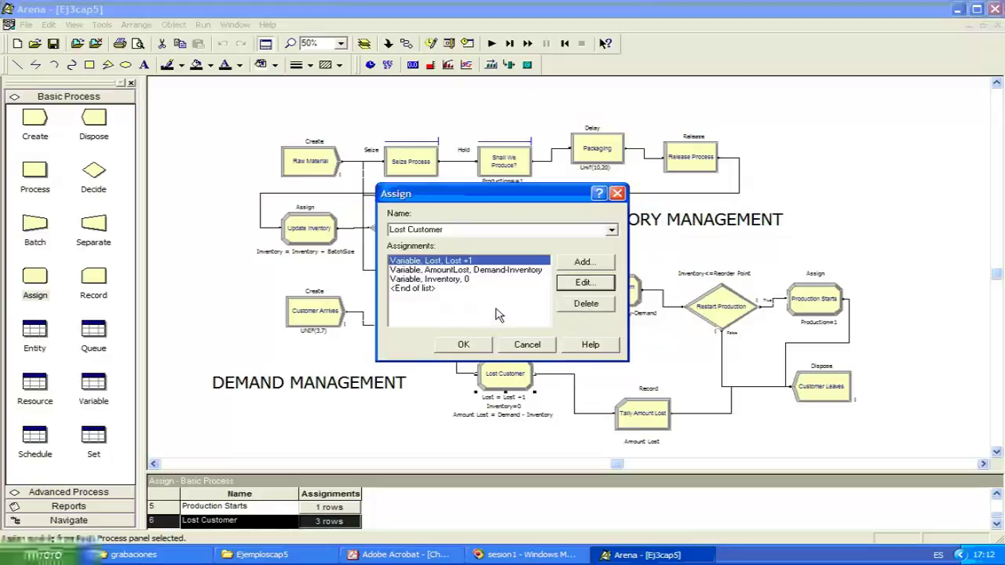
click(486, 271)
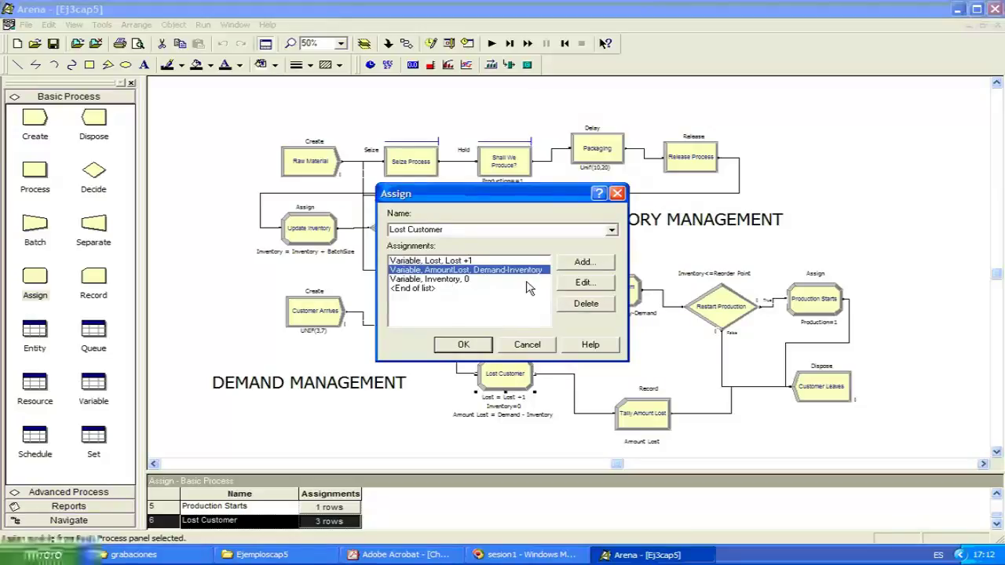
click(567, 285)
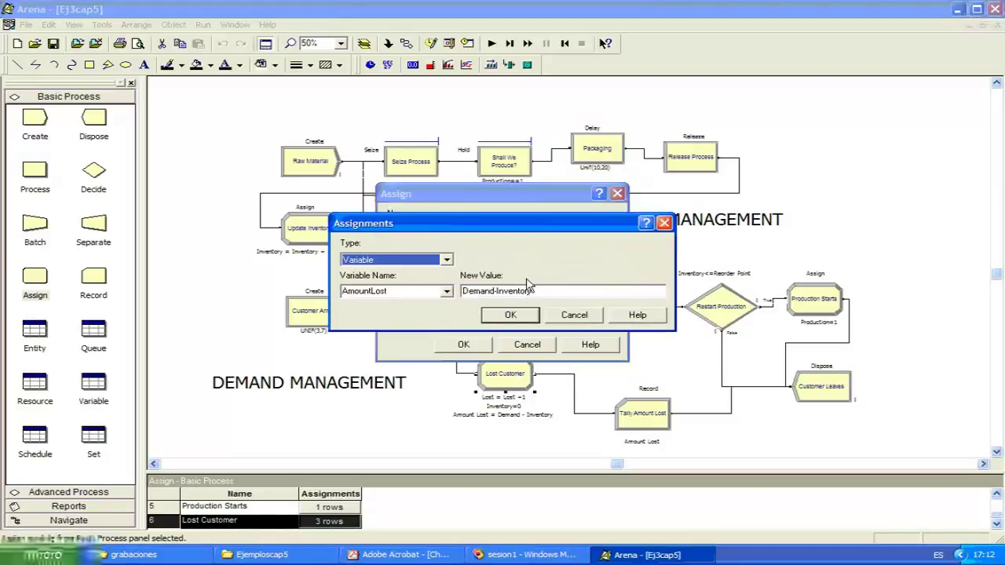
click(508, 315)
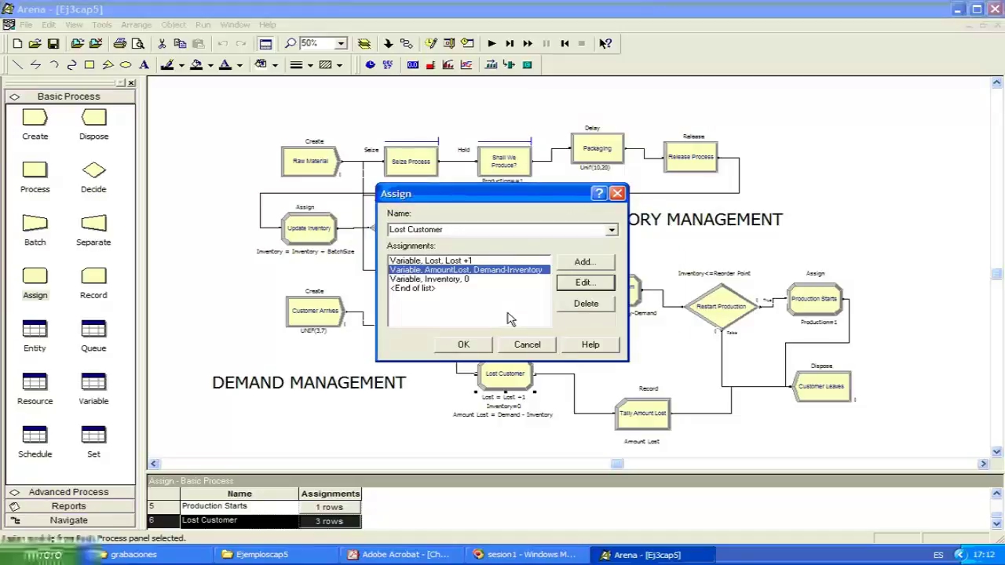
click(470, 280)
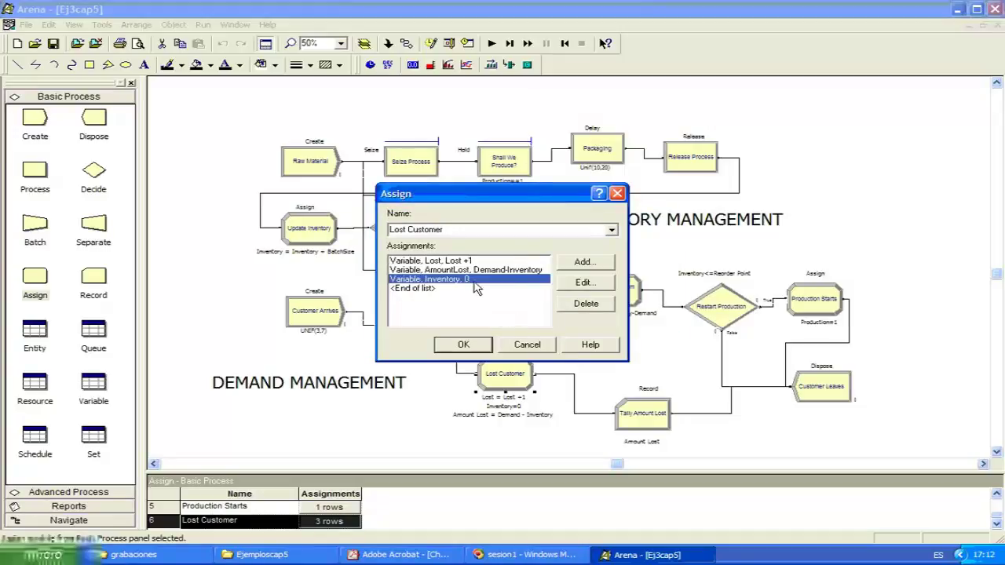
click(562, 286)
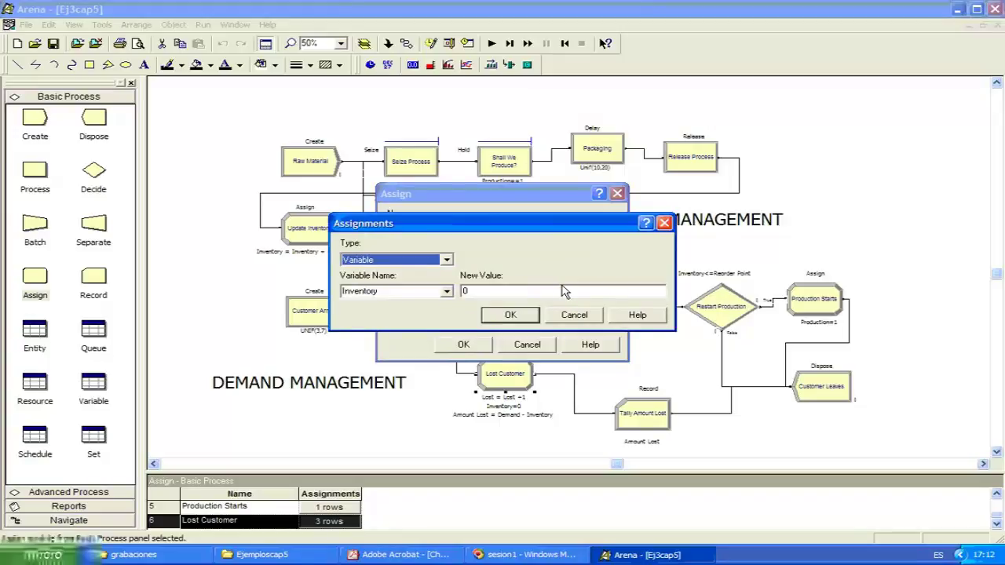
click(511, 314)
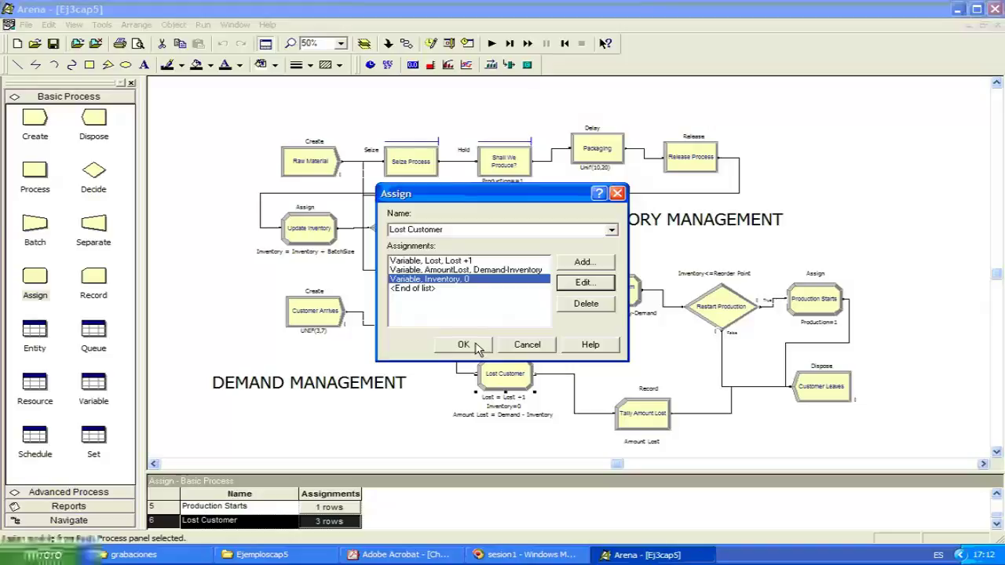
click(465, 346)
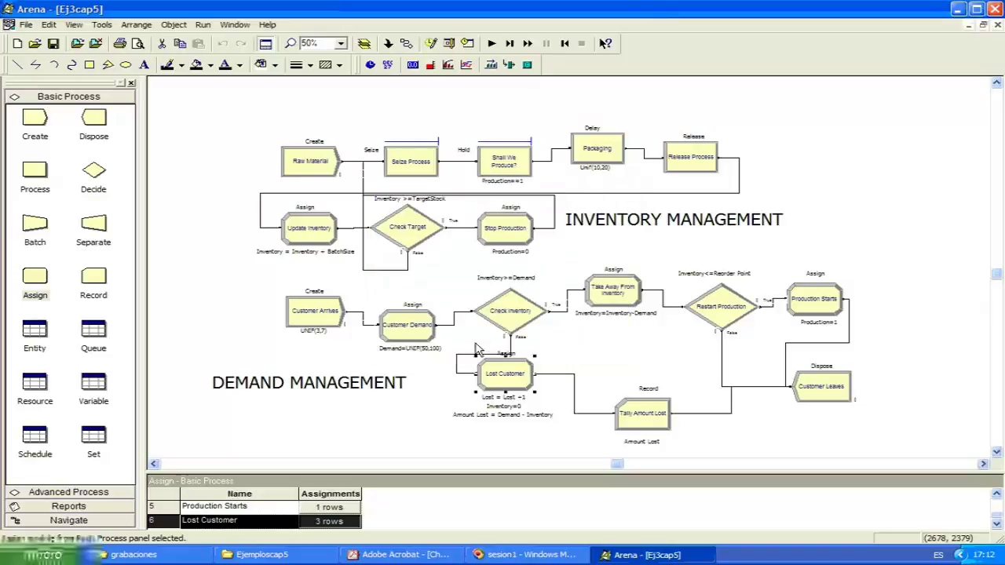
Inspect the type, value and tally name settings of the Tally Amount Lost record module.
click(642, 421)
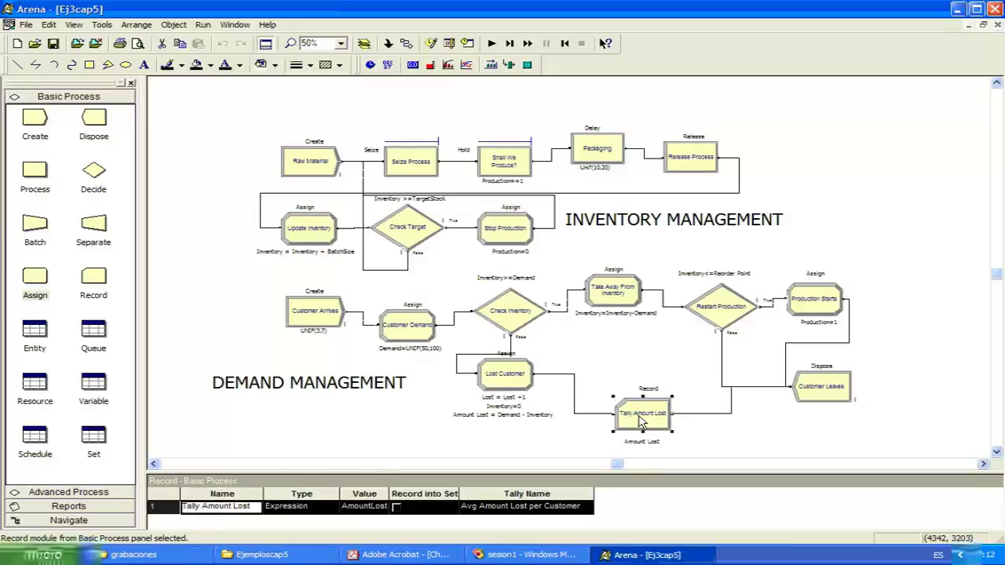
double_click(643, 414)
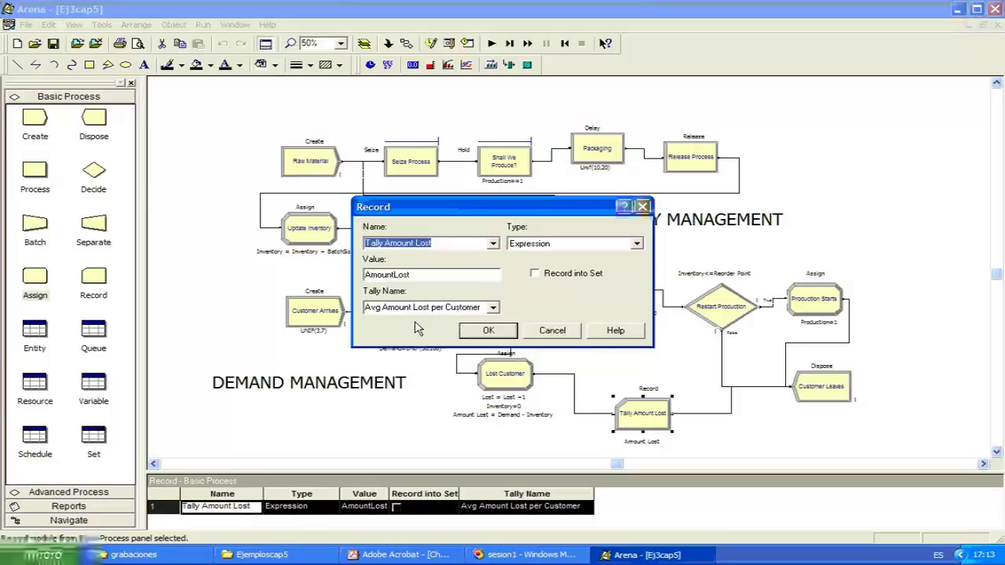
click(481, 332)
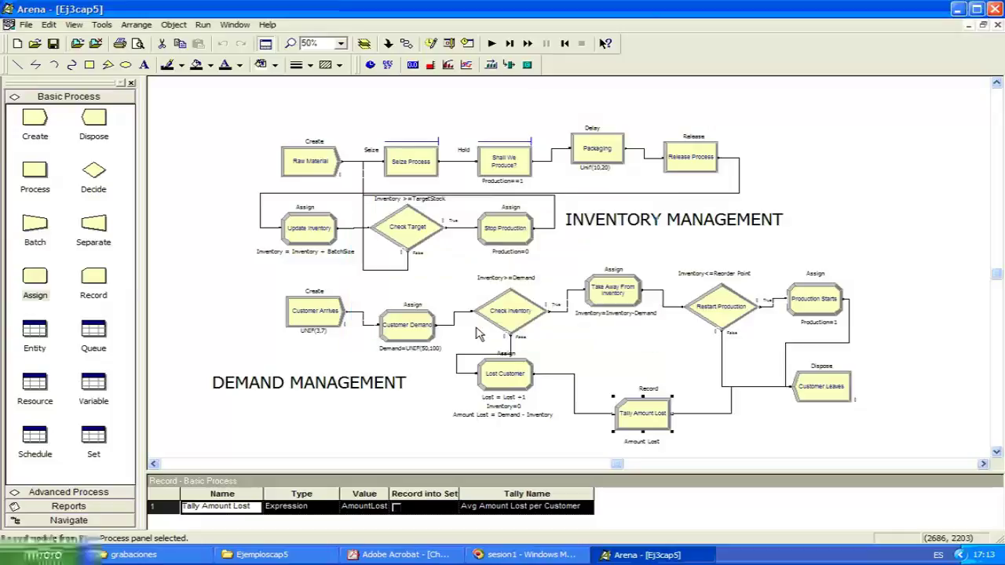
Display the Advanced Process Statistic module's table and enlarge the spreadsheet area to show all defined statistics.
click(81, 494)
click(34, 463)
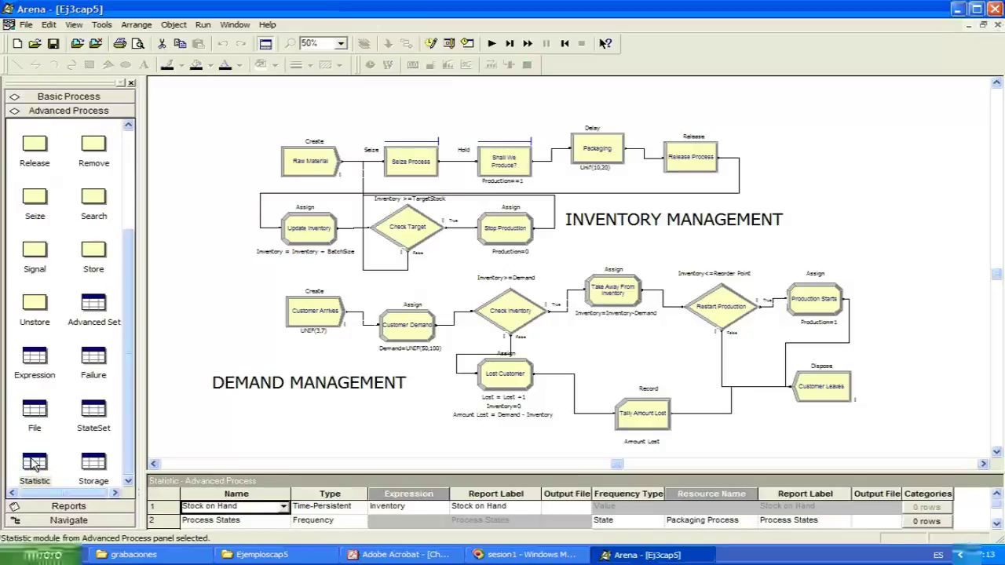
drag(534, 472, 540, 359)
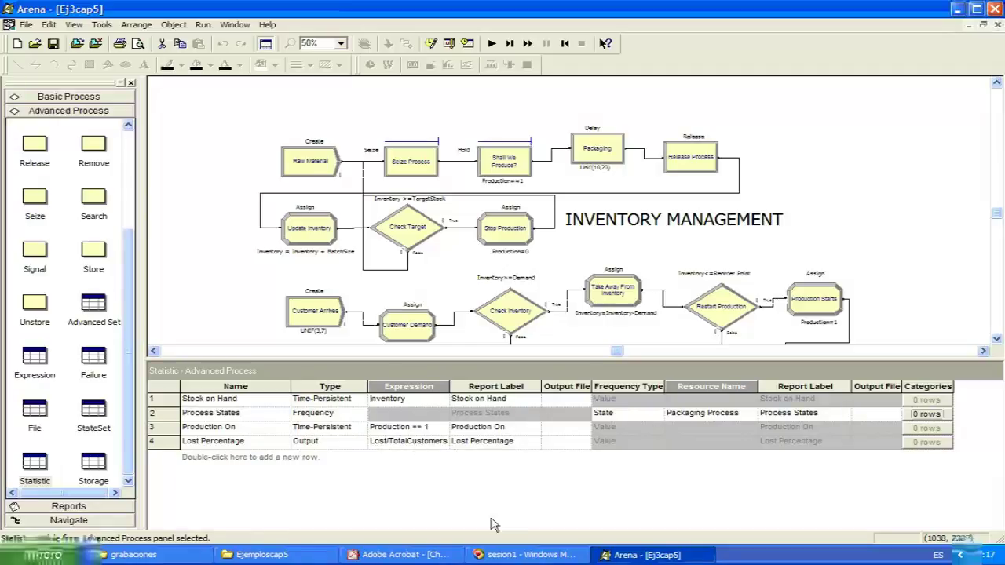
Set the base time units of the run's replication parameters to Minutes.
click(203, 26)
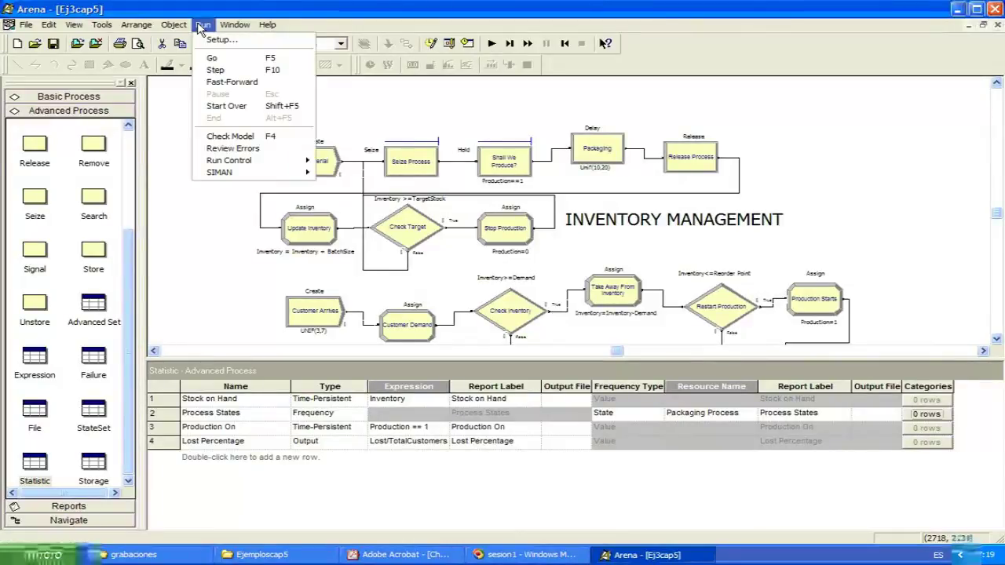
click(208, 39)
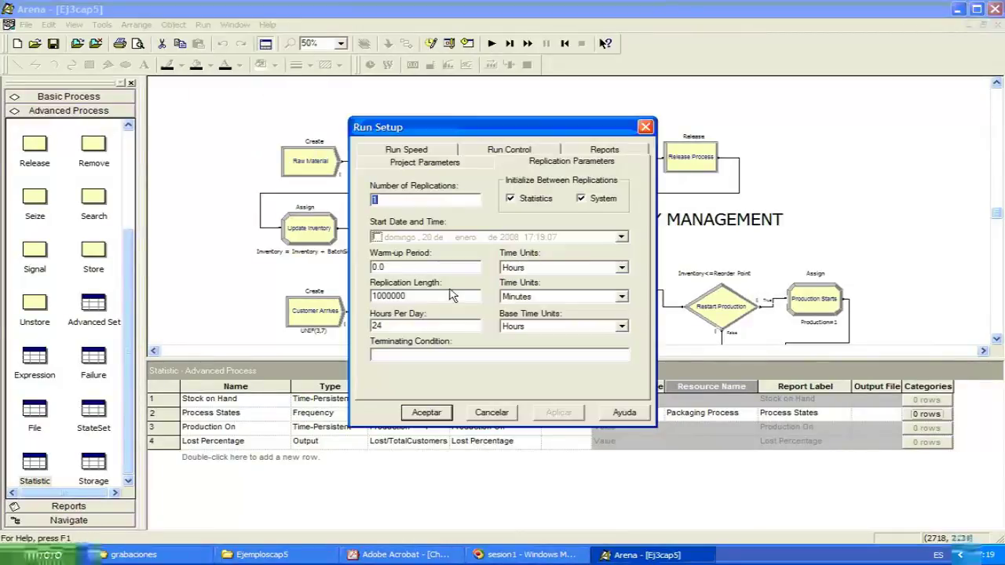
click(388, 296)
click(374, 296)
click(622, 329)
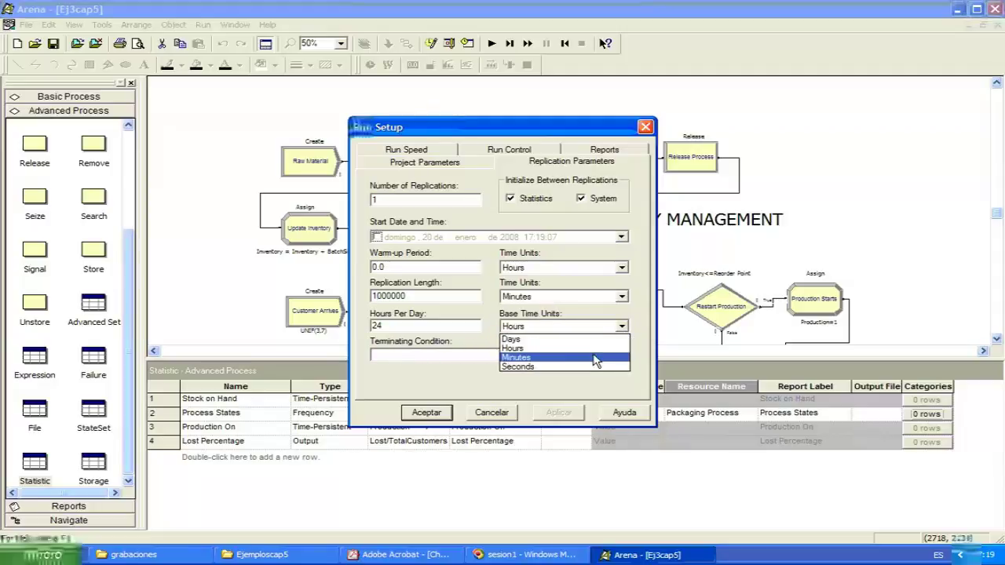
click(594, 358)
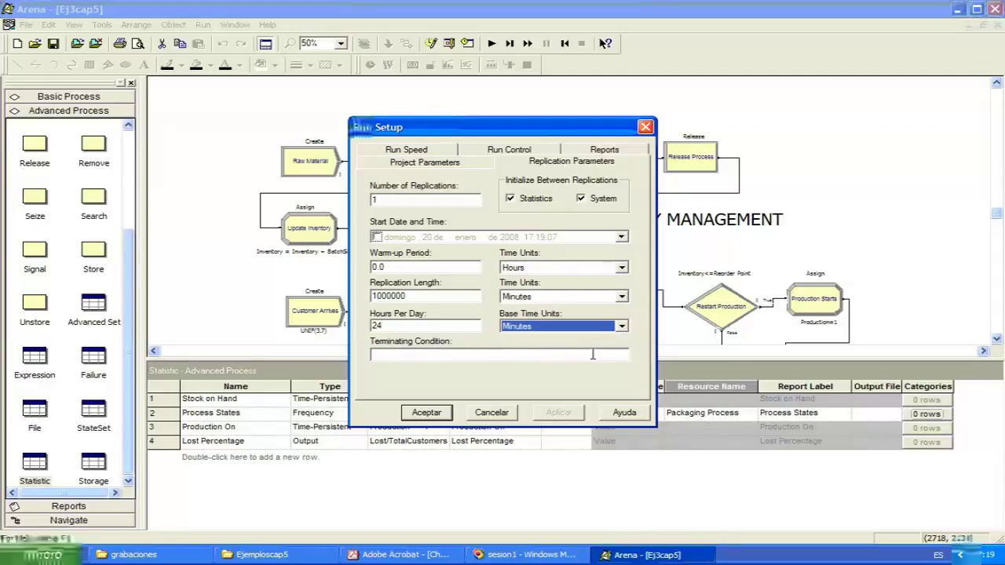
click(428, 415)
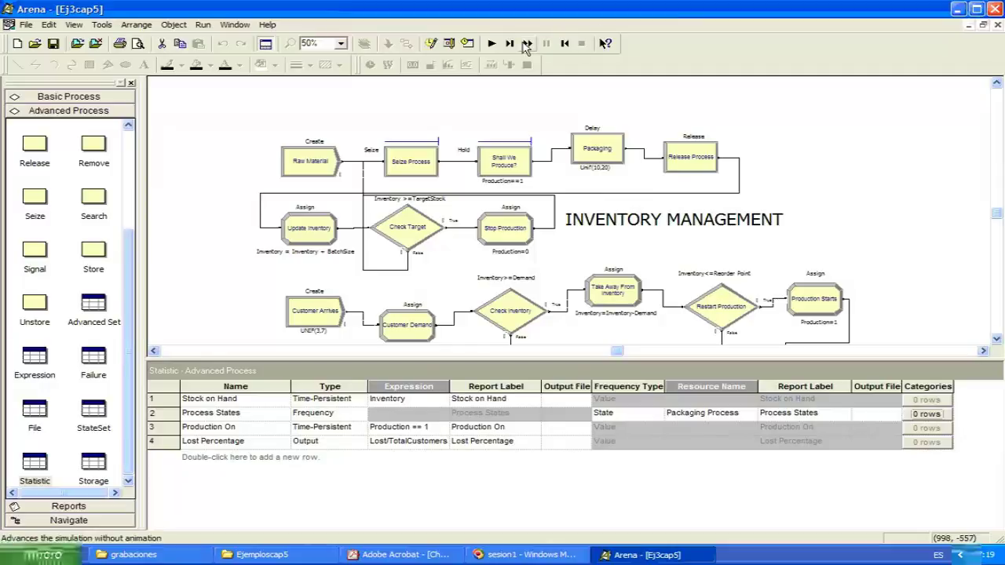
Run the Ej3cap5 simulation to completion without animation and review its Queues, Resources and User Specified reports.
click(525, 45)
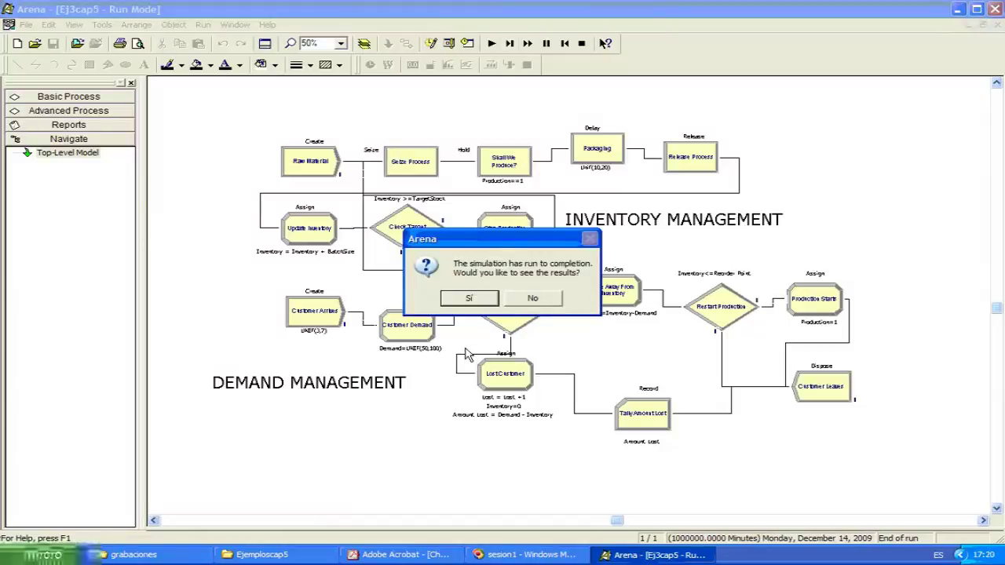
click(467, 301)
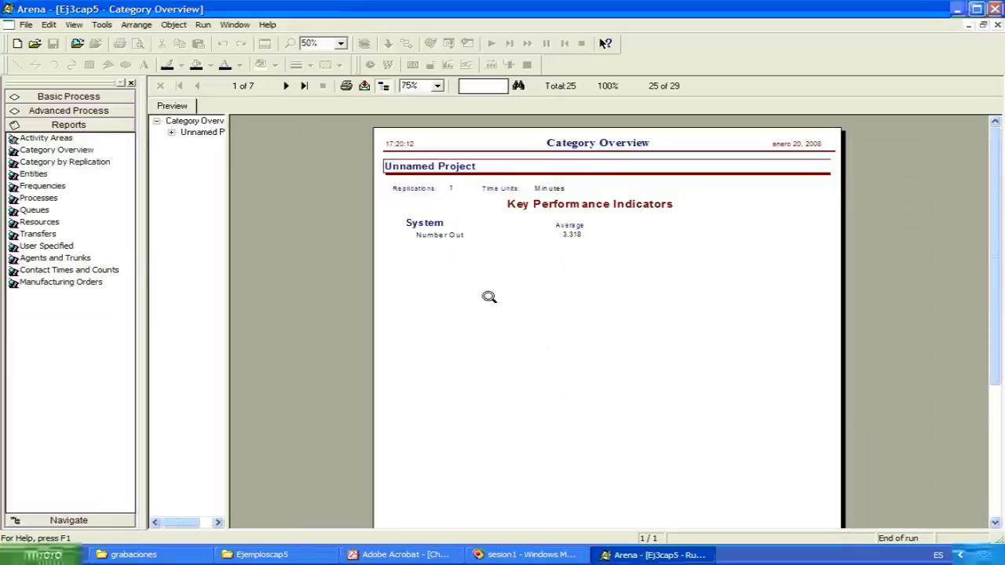
click(38, 211)
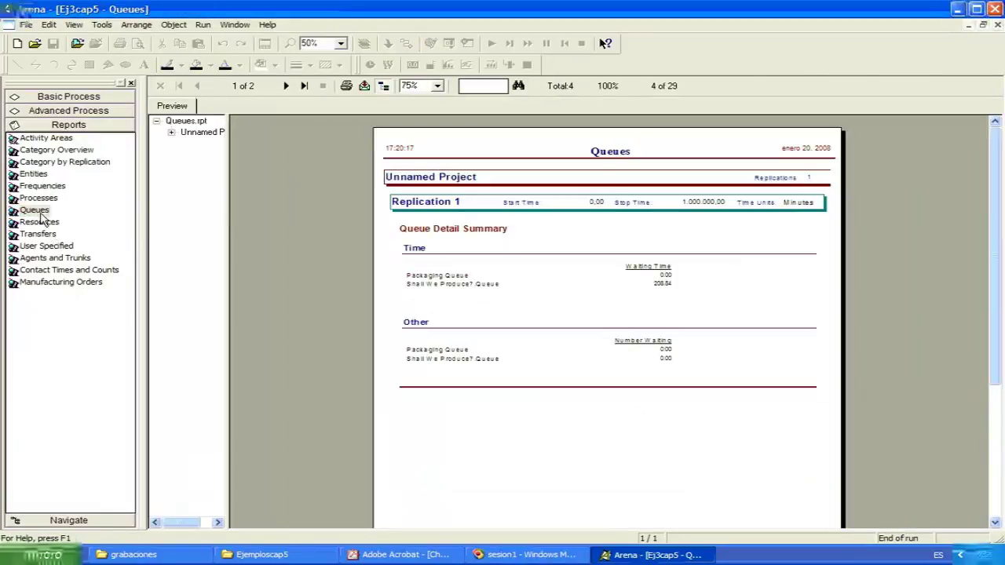
click(40, 223)
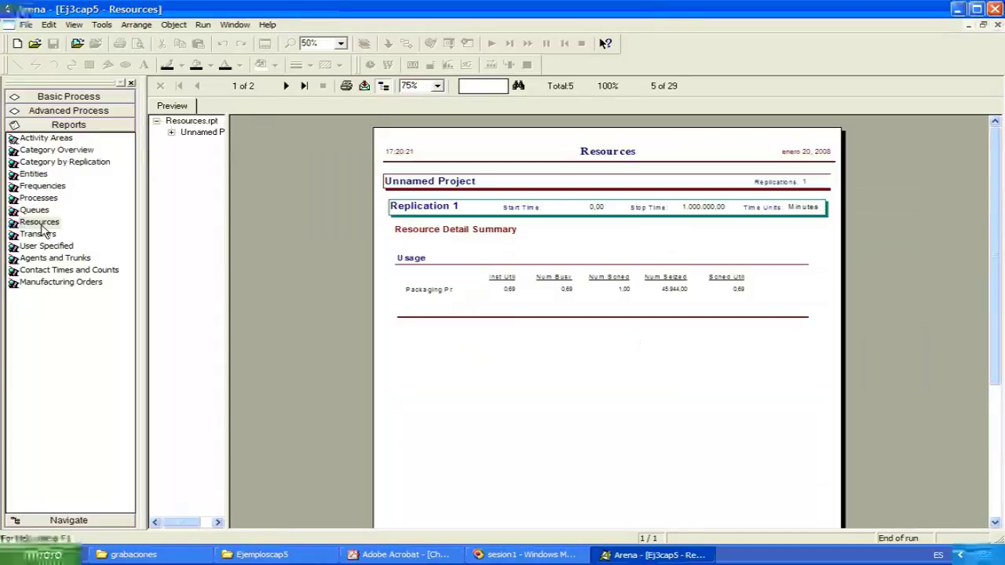
click(41, 245)
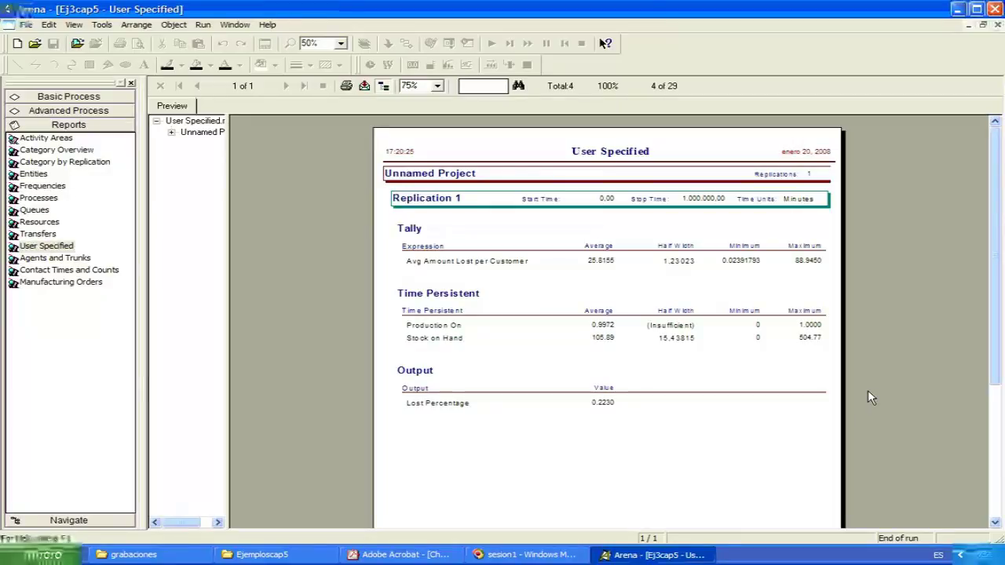
scroll(868, 392, down, 3)
scroll(868, 397, down, 1)
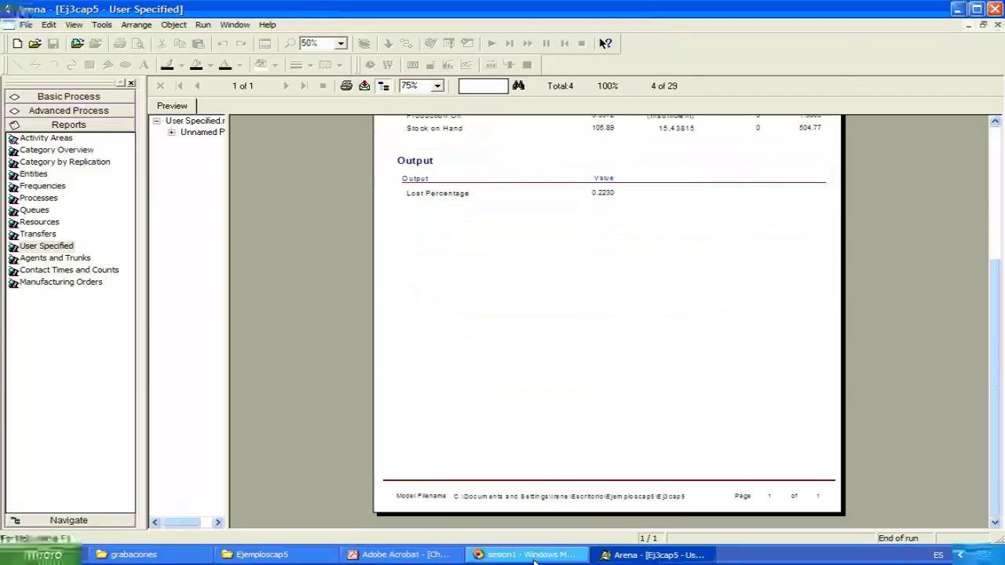
Switch to Adobe Acrobat to read the Improvement Strategy 1 slide, and return to the Arena report.
click(423, 555)
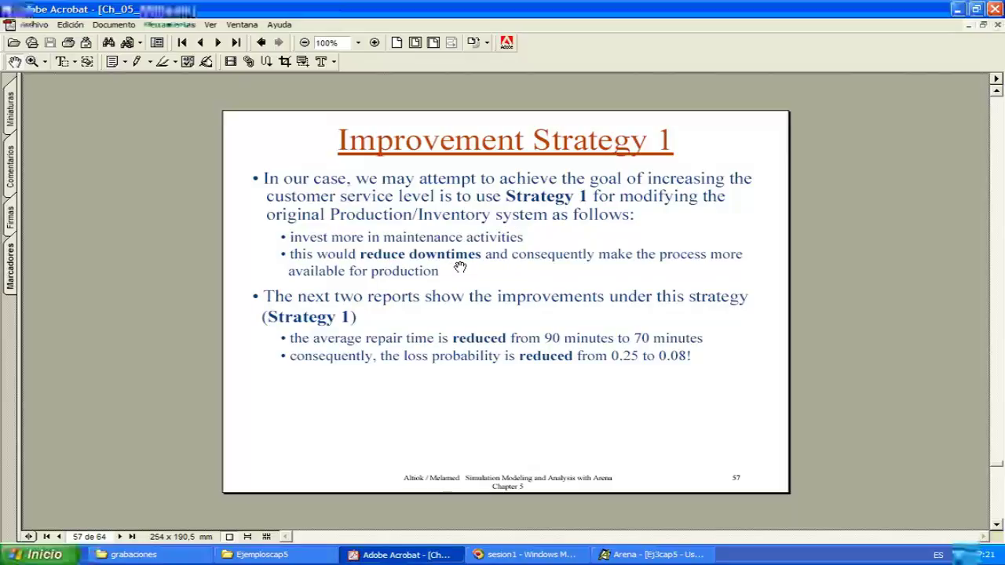
click(633, 556)
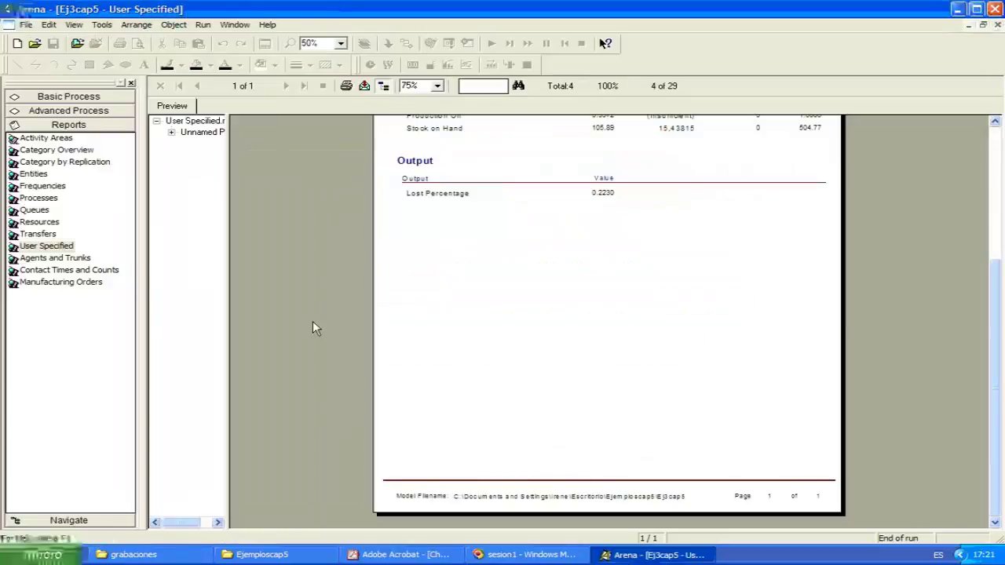
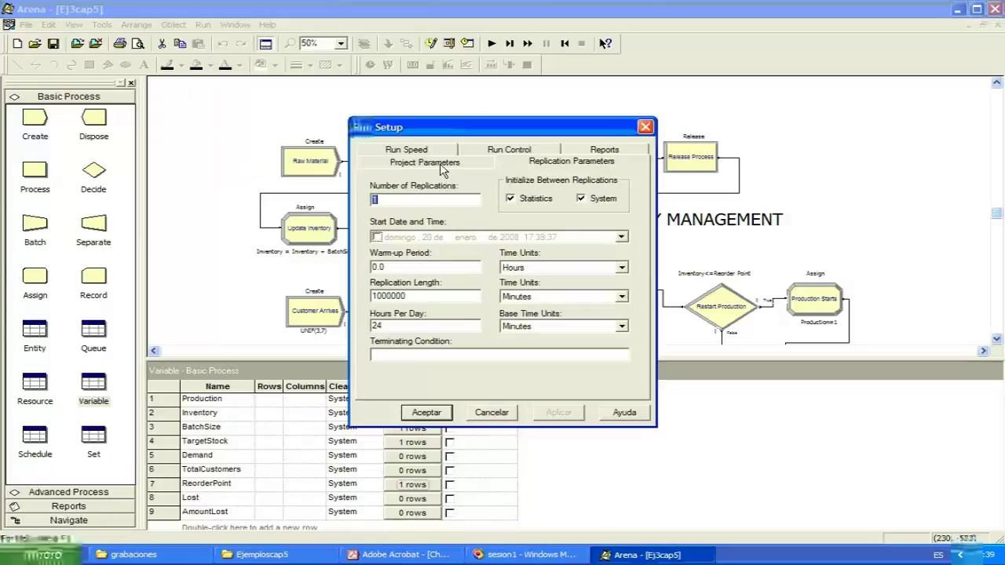
Review the project parameters and replication parameters of the run setup and accept them.
click(441, 171)
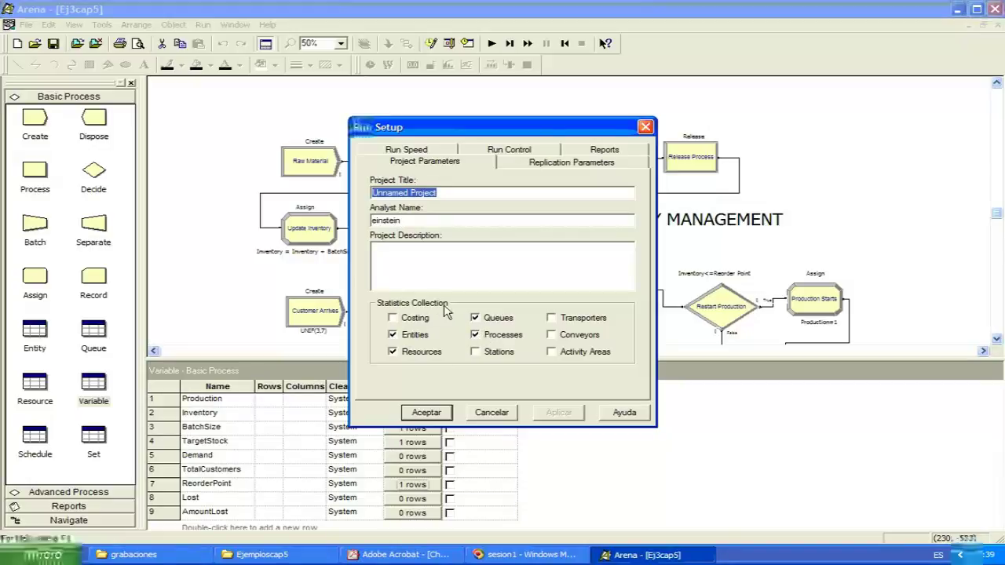
click(537, 164)
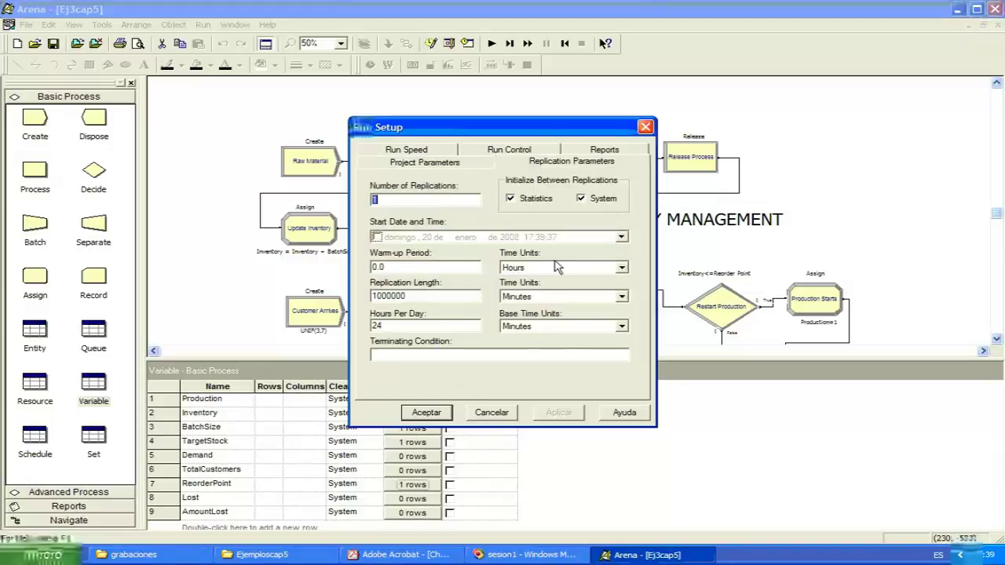
click(427, 413)
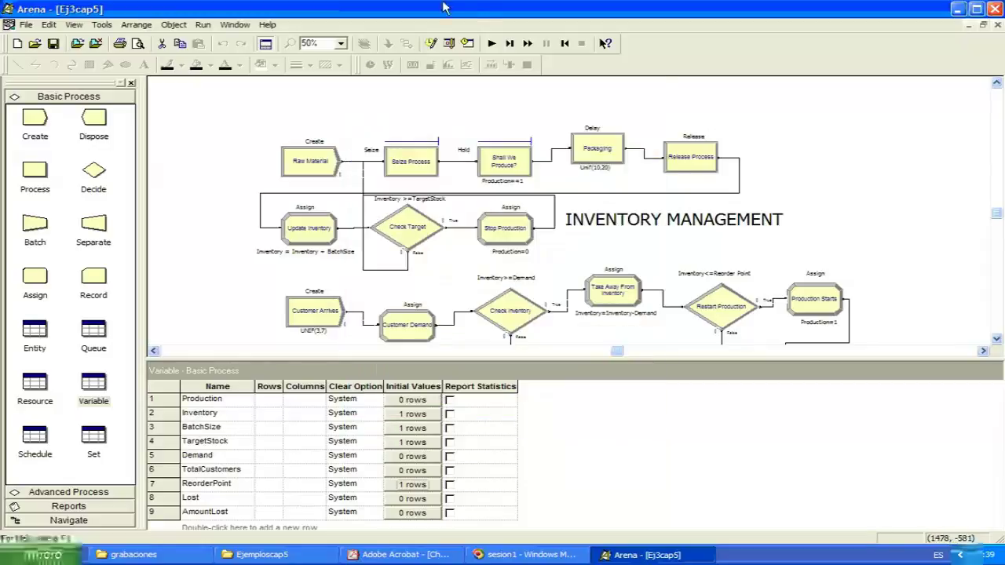
Rerun the simulation without animation and review the Frequencies and User Specified reports.
click(527, 44)
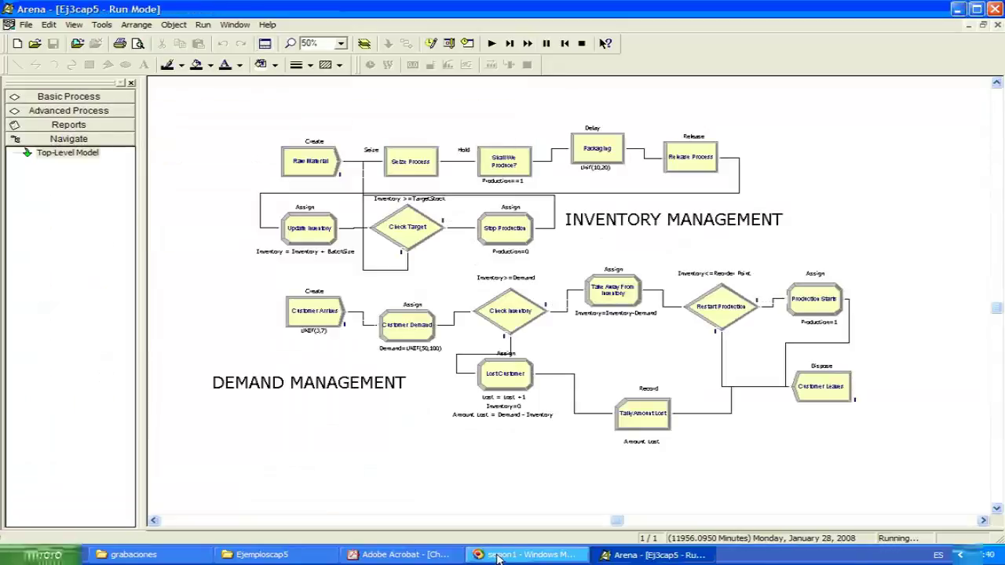
click(488, 299)
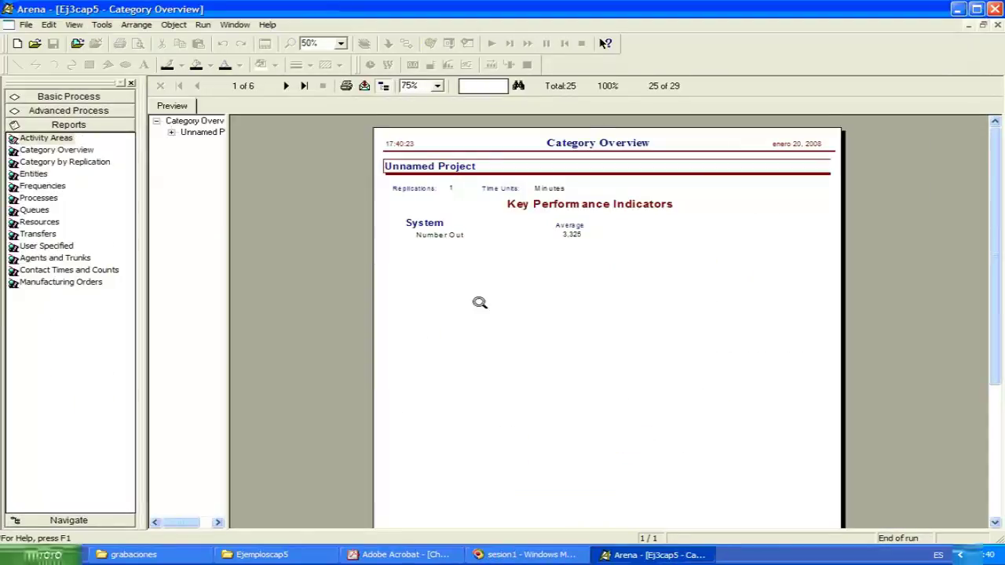
click(66, 186)
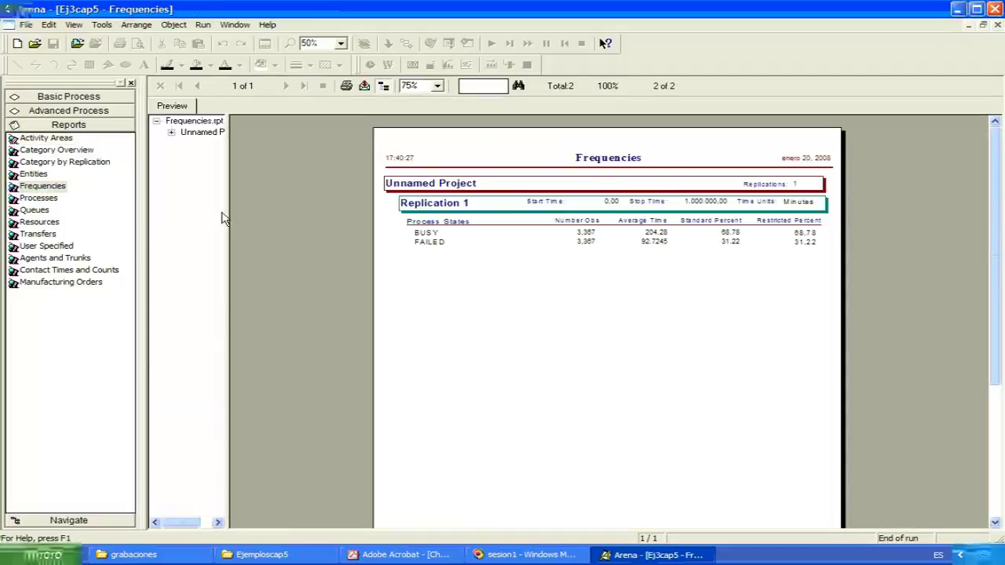
click(46, 246)
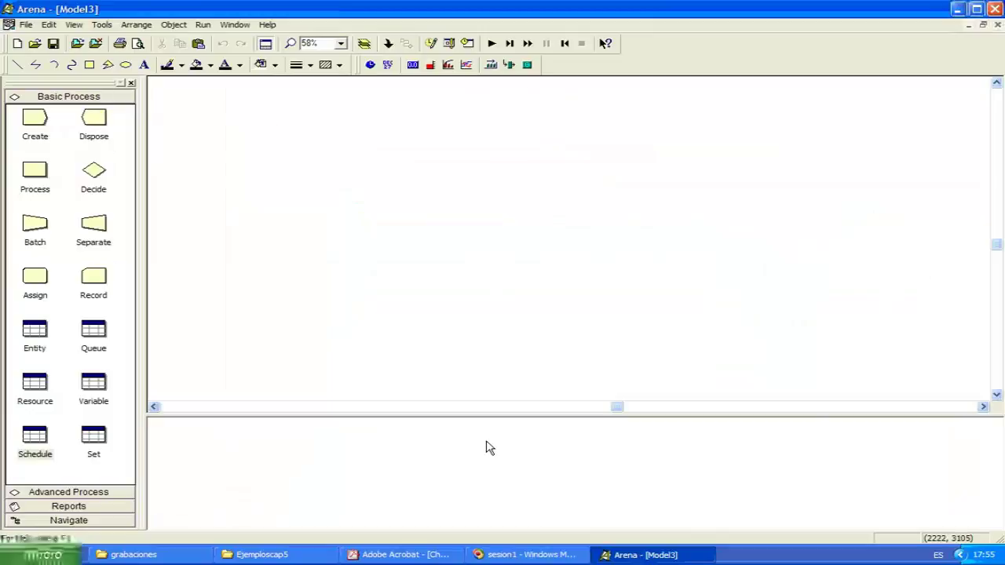
Read the Batch Processing slide in Adobe Acrobat and examine the Batch and Separate modules back in Arena.
click(400, 555)
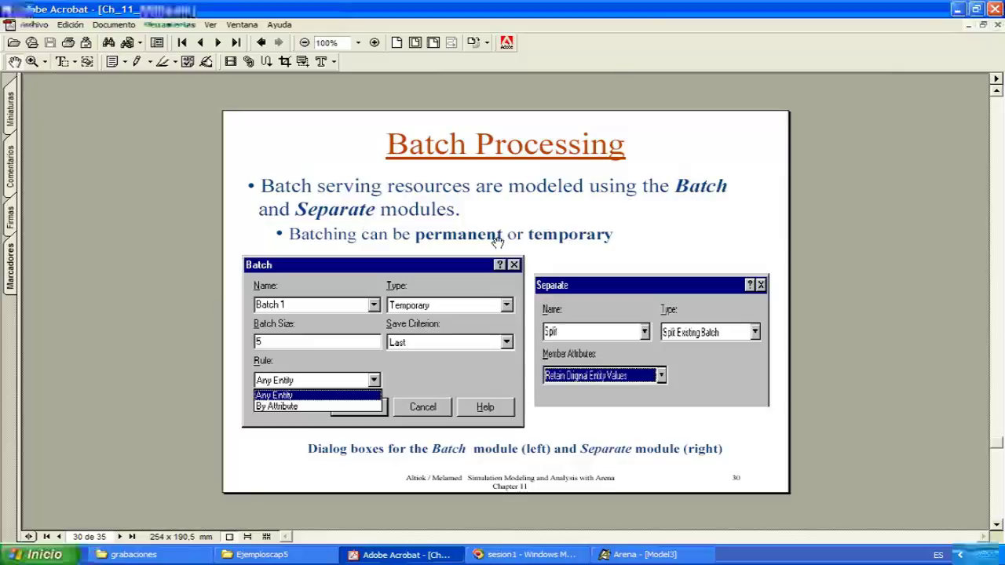
click(627, 559)
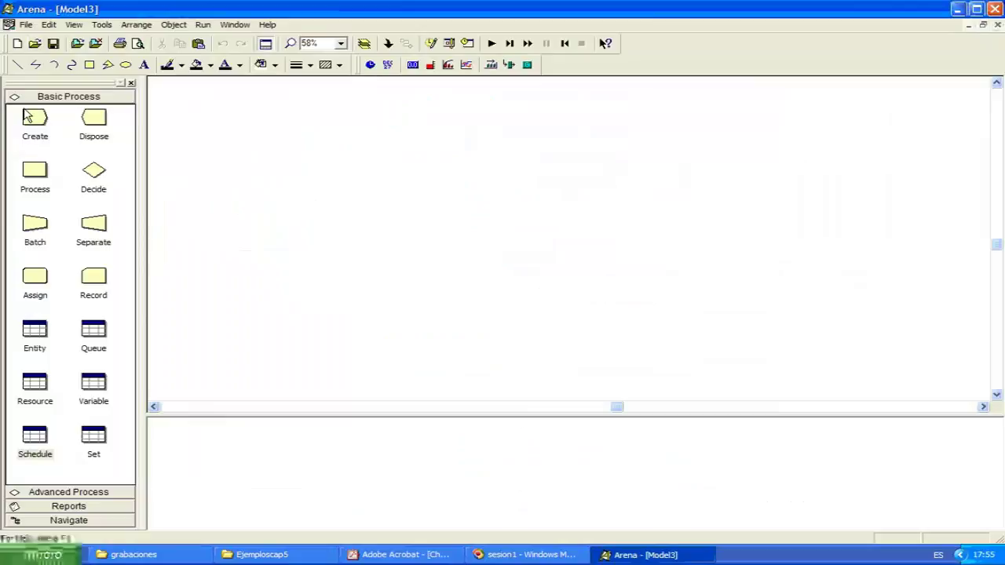
click(37, 227)
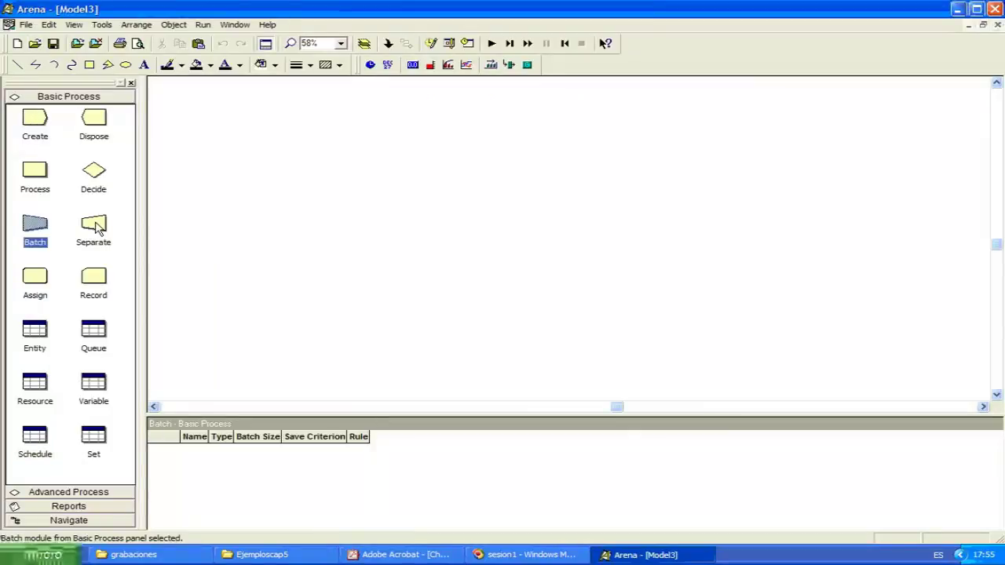
click(94, 227)
Read the Synchronization and Assembly slide in Adobe Acrobat and locate the Match module among Arena's Advanced Process modules.
click(399, 555)
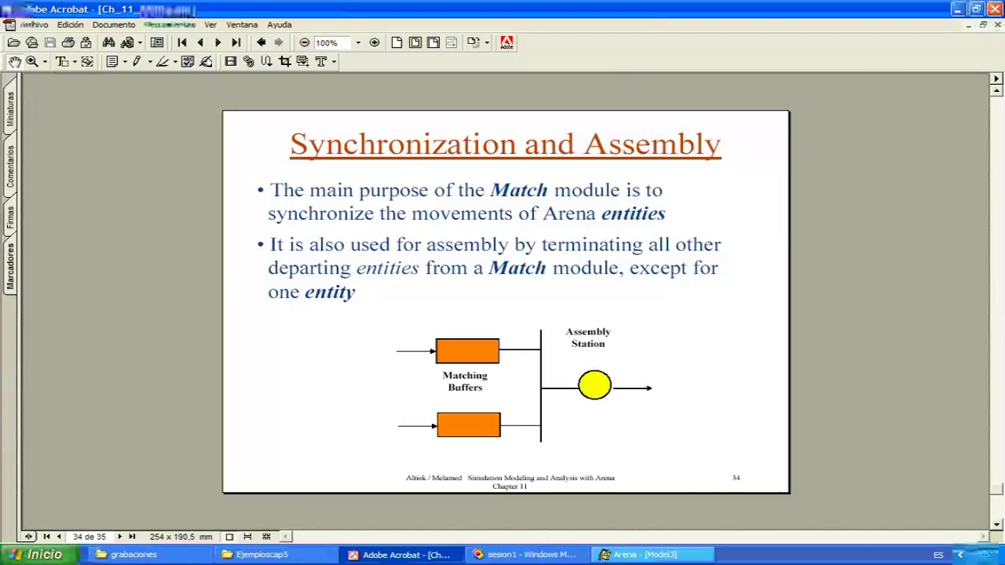
click(621, 555)
click(107, 491)
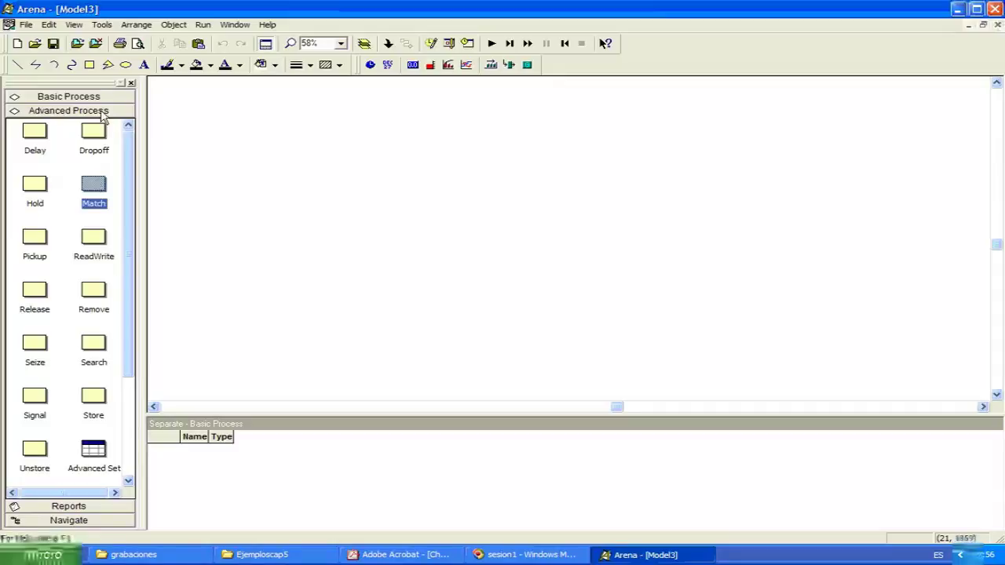
Display the Schedule module's table and read the Adobe Acrobat slides on time-dependent arrivals and the Create module's Schedule option.
click(70, 96)
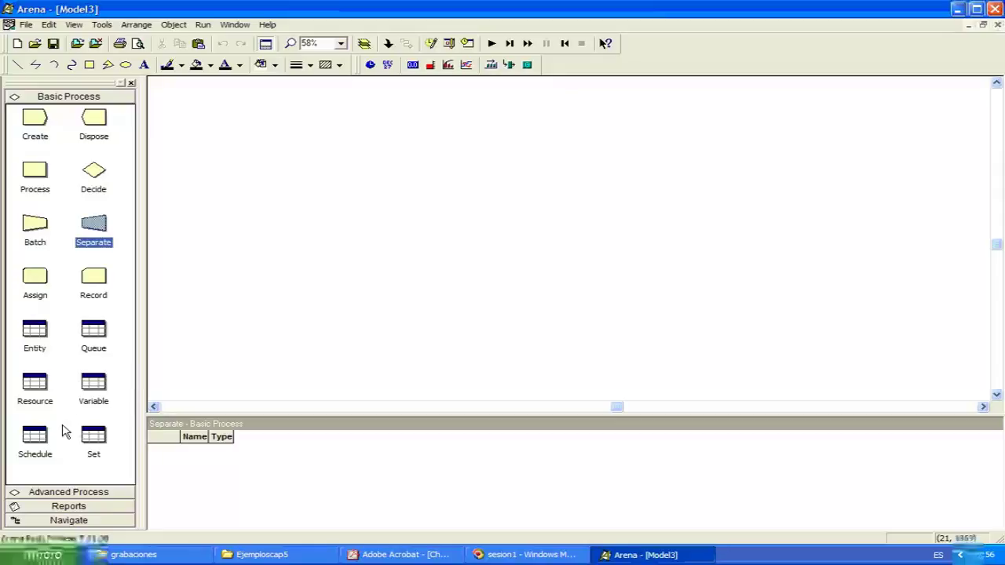
click(34, 437)
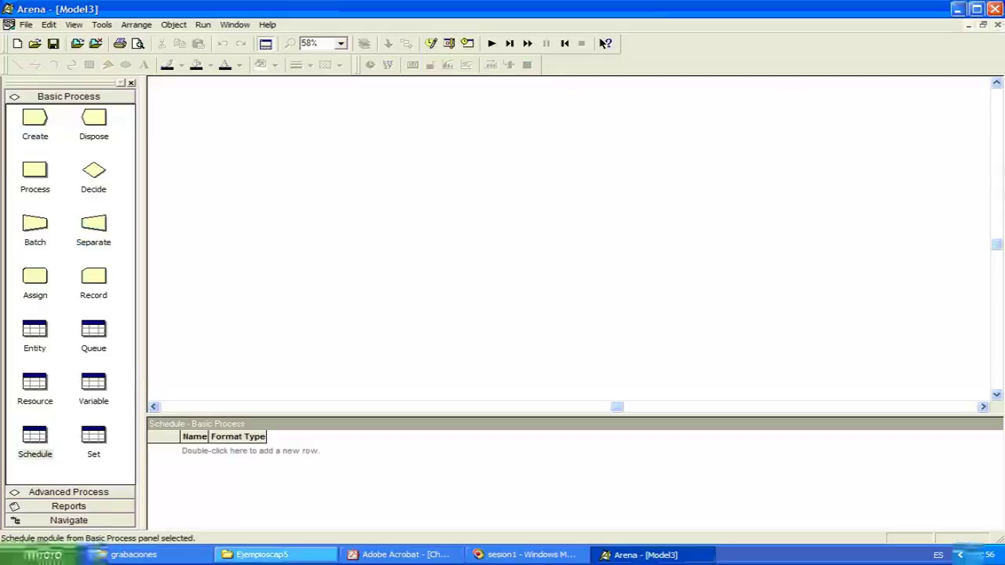
click(404, 555)
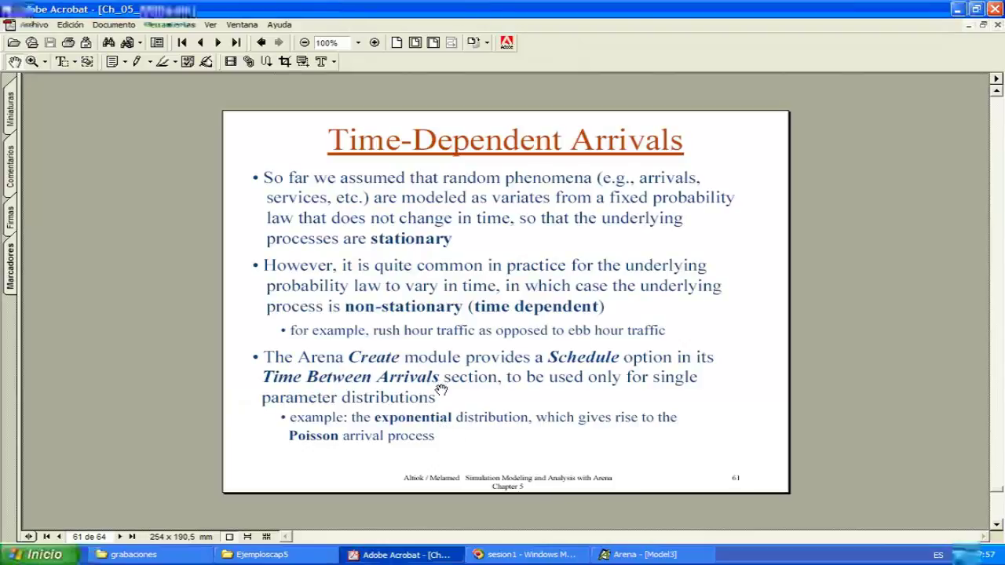
key(Page_Down)
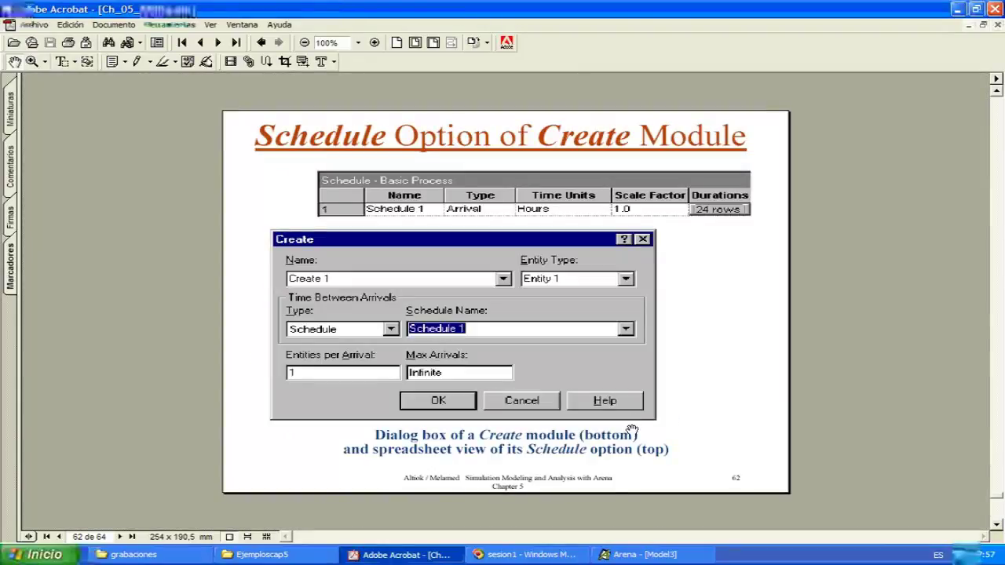
click(622, 556)
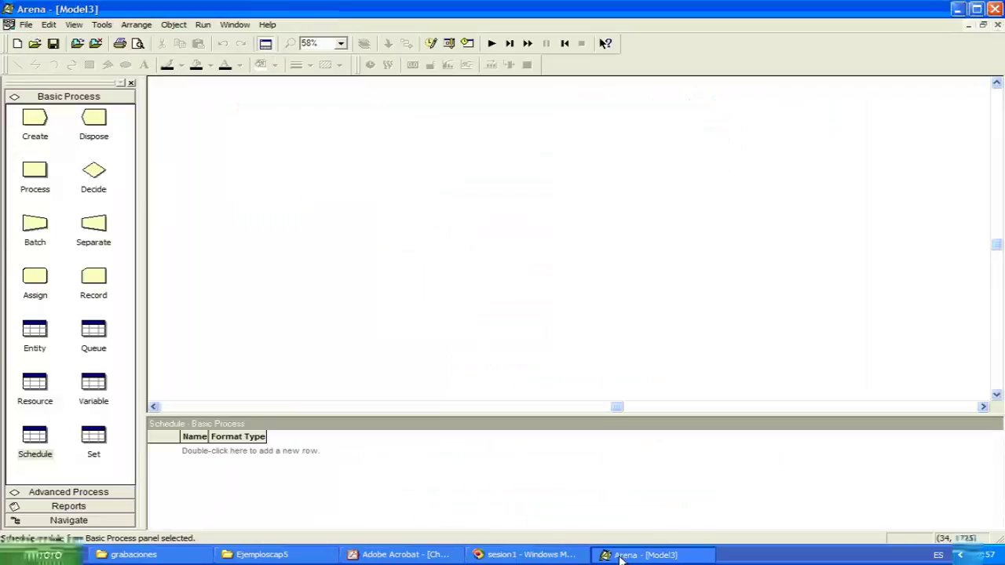
Place a Create module in the model and set its time between arrivals type to Schedule, using Schedule 1.
drag(36, 118, 177, 134)
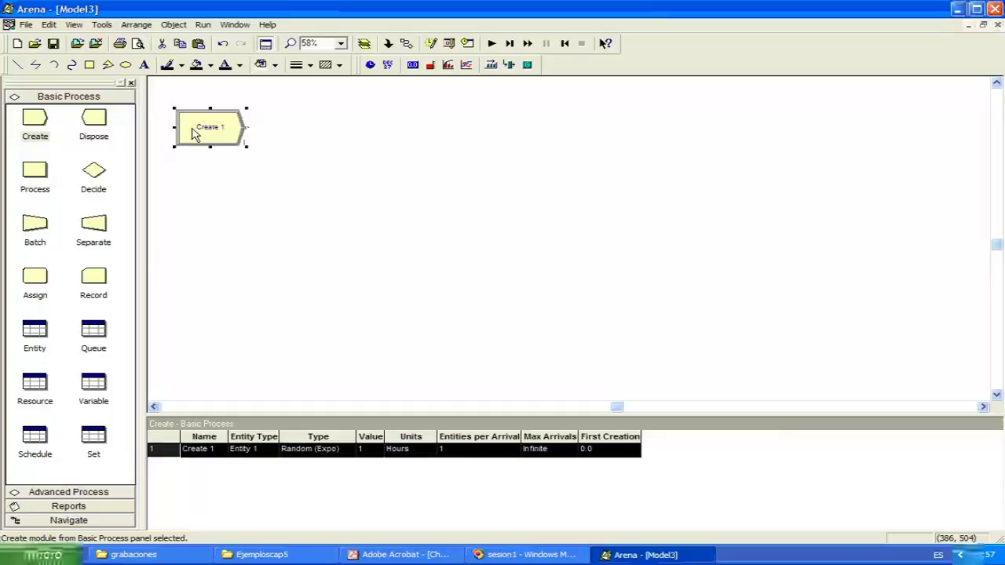
double_click(197, 130)
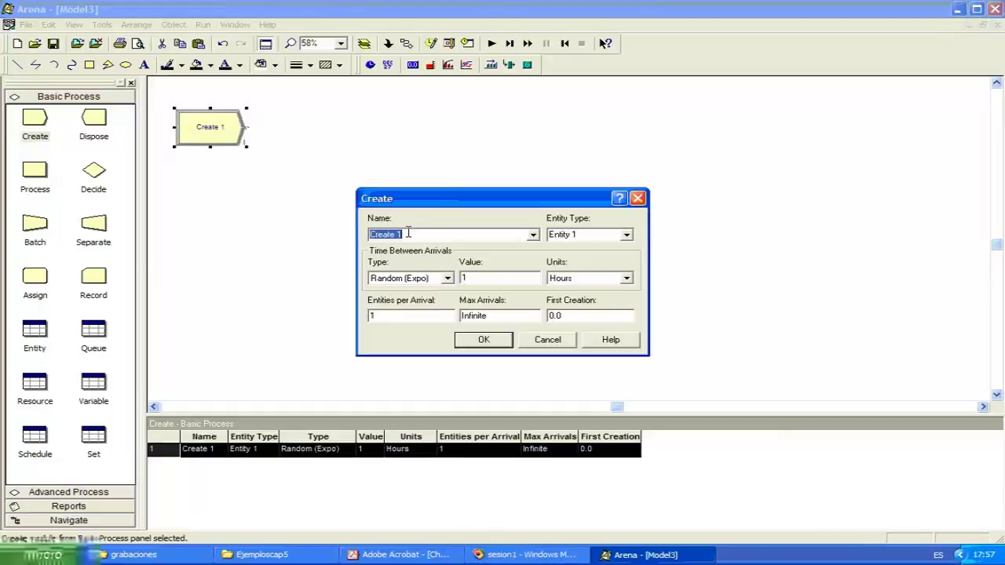
click(447, 279)
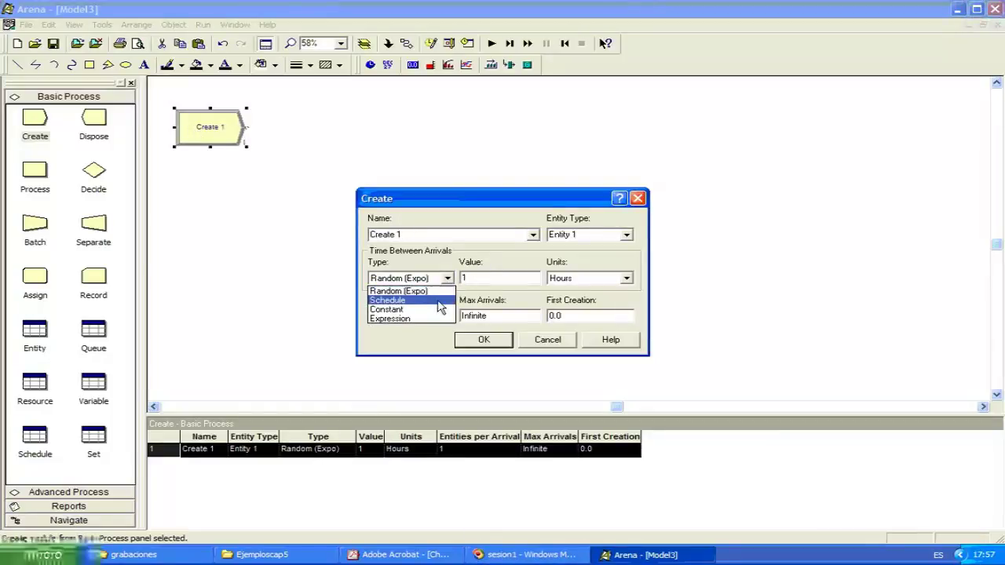
click(439, 308)
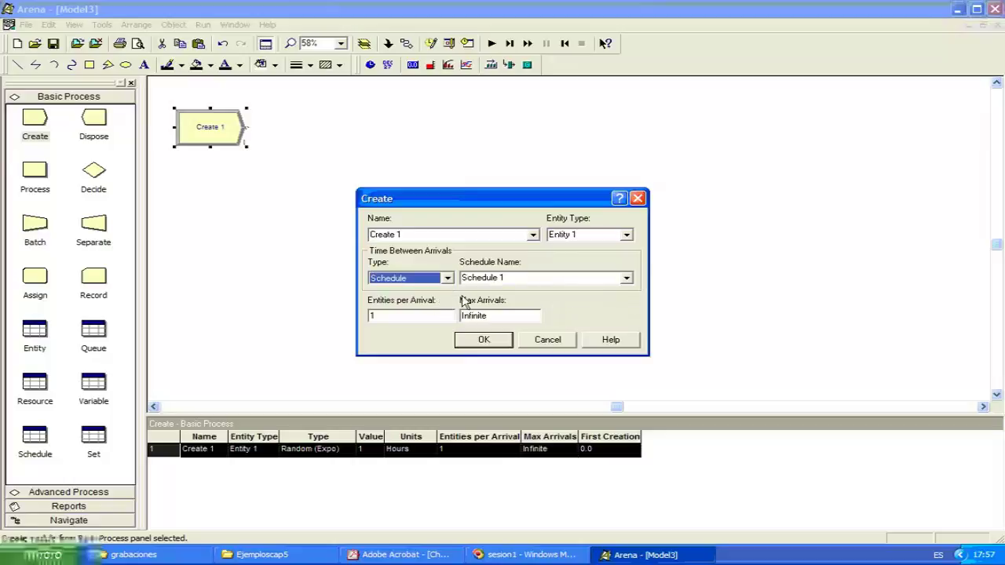
click(487, 341)
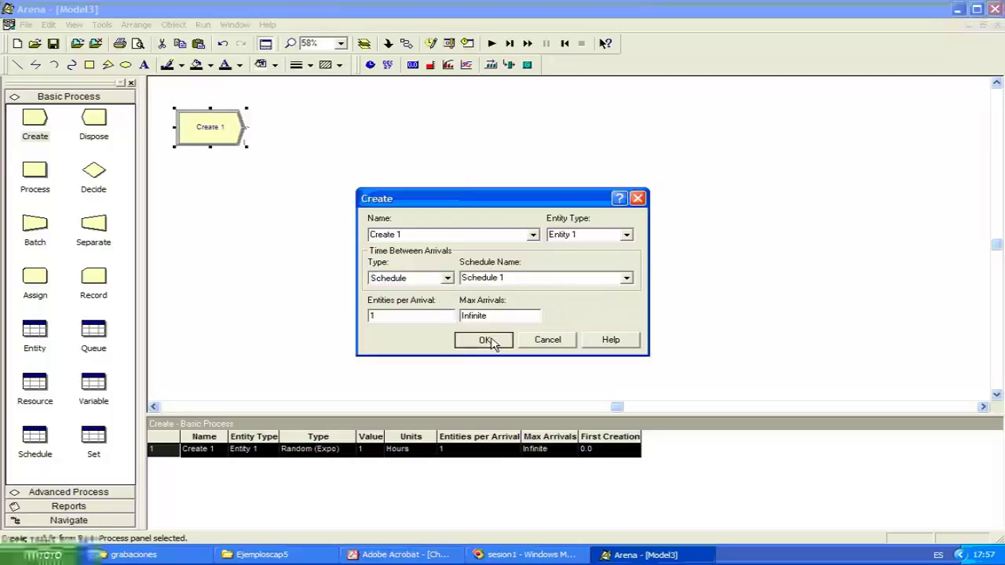
Open the durations graph of Schedule 1 and set its time axis range to 24 time slots of 1 hour.
click(32, 436)
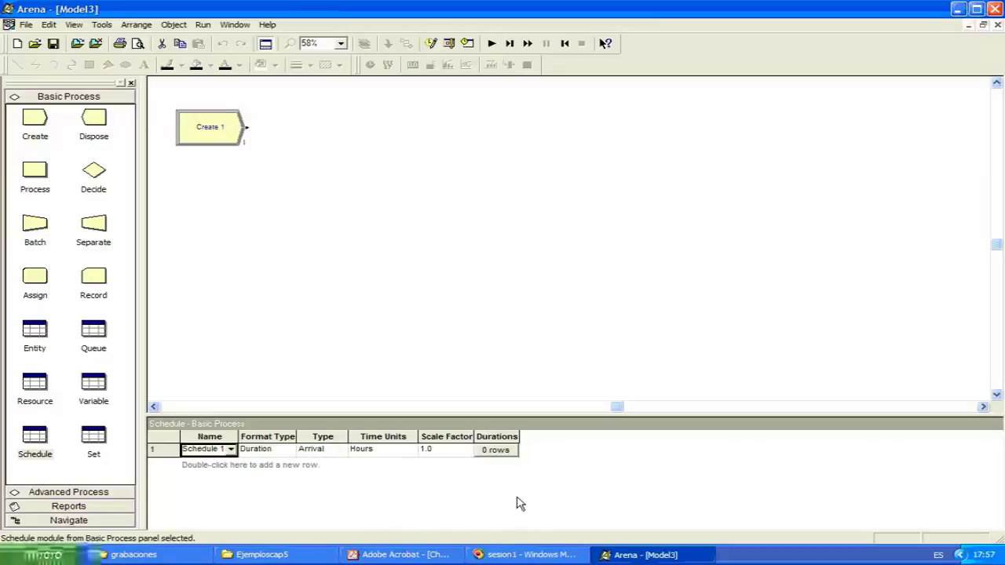
click(505, 454)
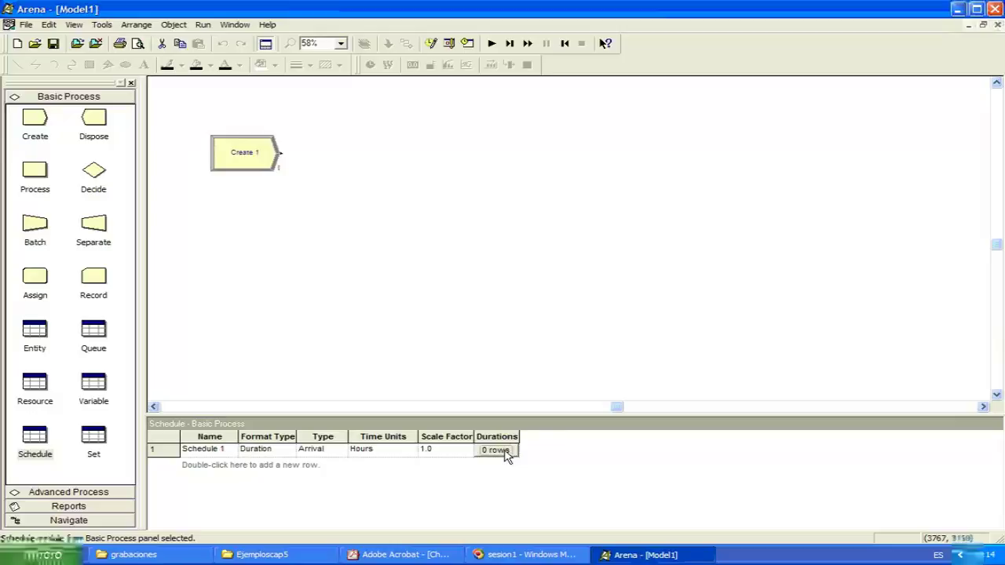
click(496, 451)
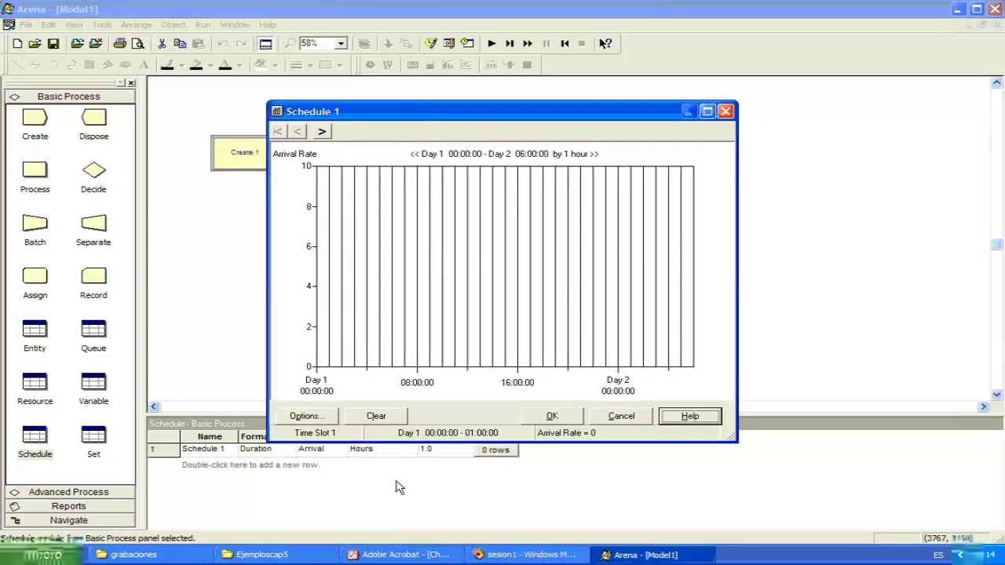
click(307, 416)
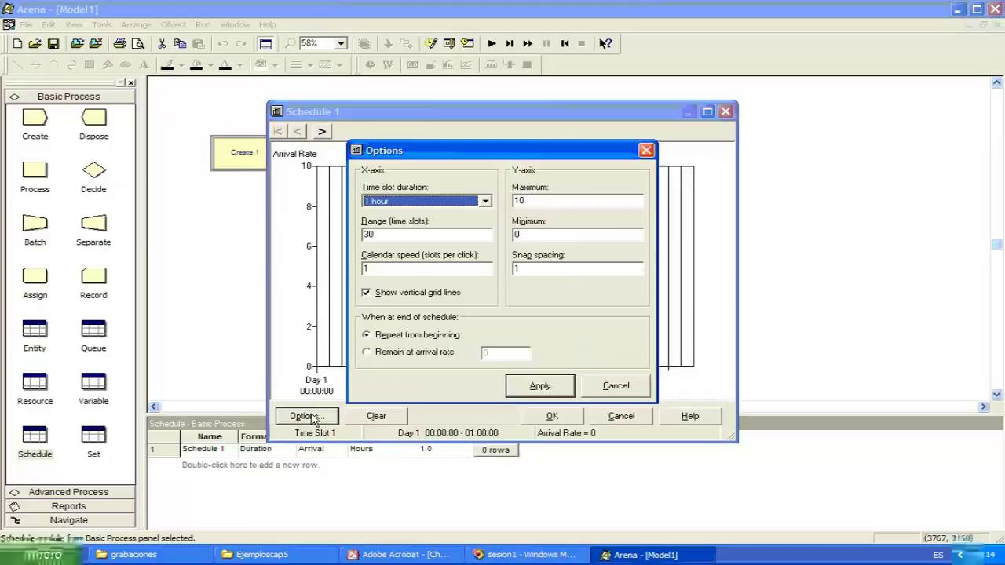
click(401, 229)
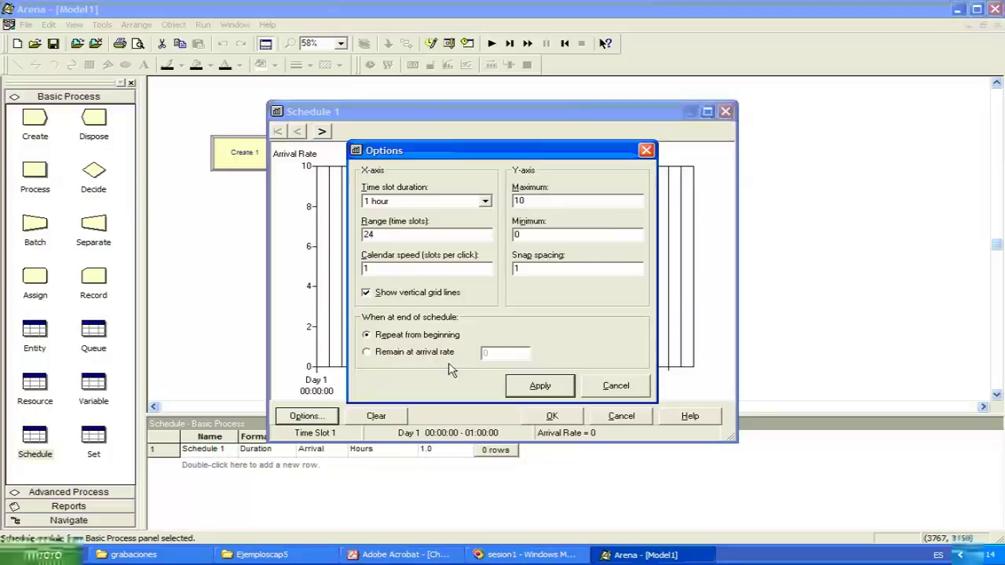
click(533, 386)
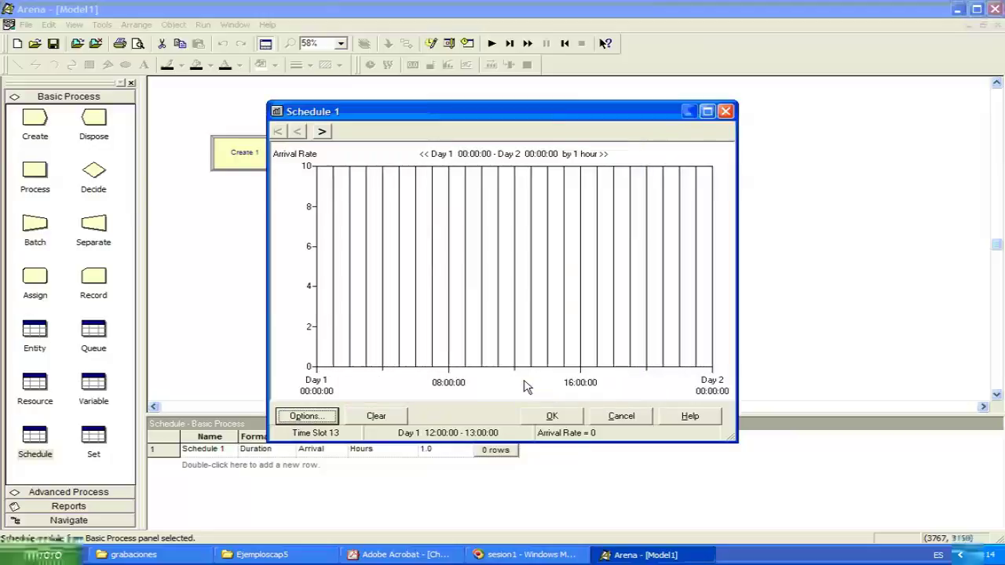
Define Schedule 1's hourly arrival rates as 1, 3, 4, 3, 3 for the first five slots, 4 for slots 6–14 and 6 for slots 15–24.
click(330, 360)
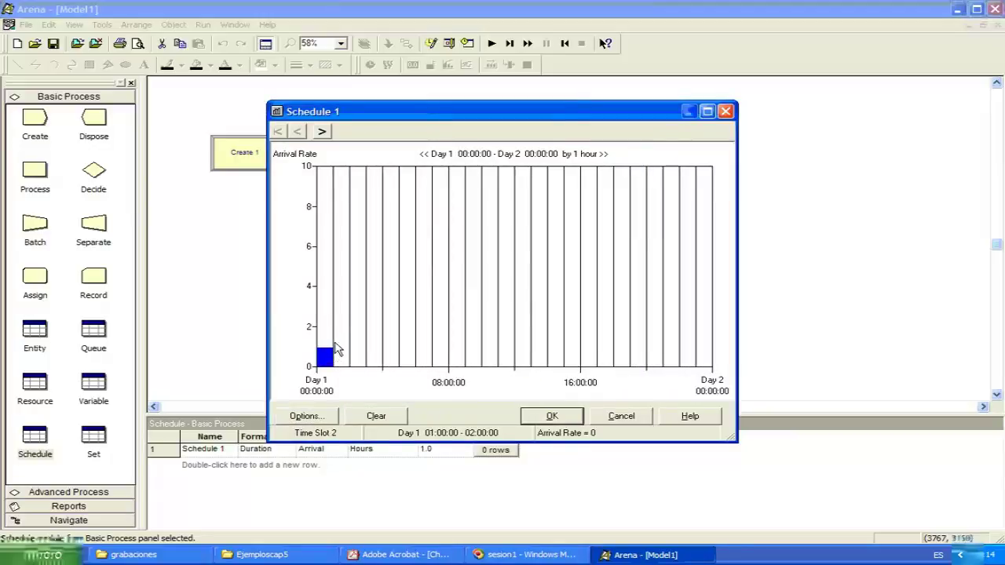
click(343, 309)
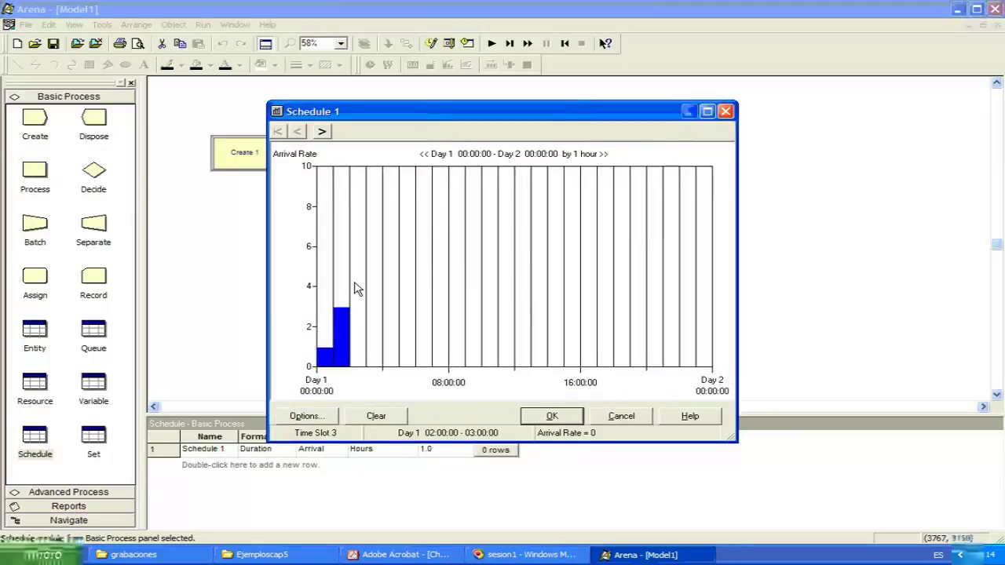
click(359, 287)
click(373, 309)
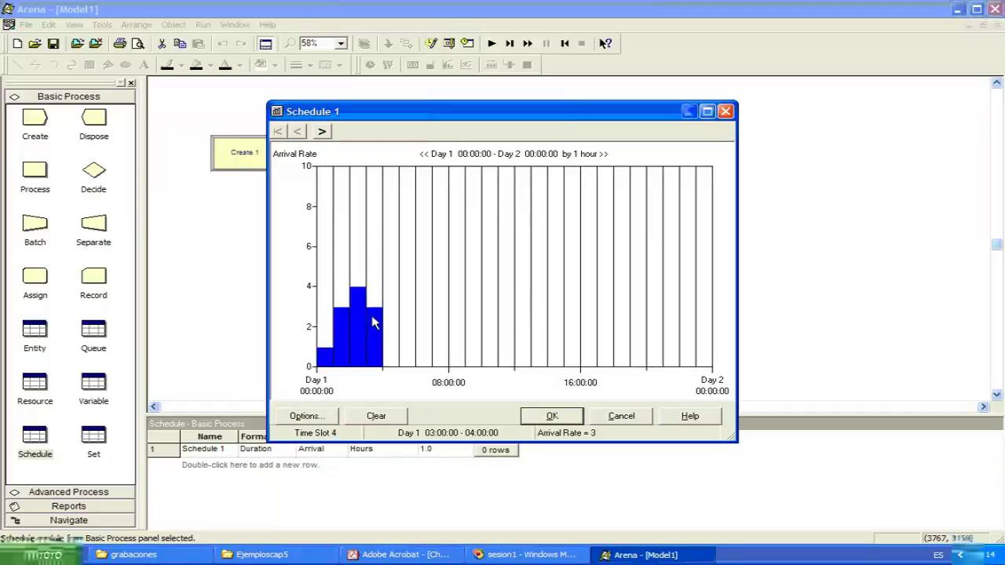
click(391, 311)
click(407, 291)
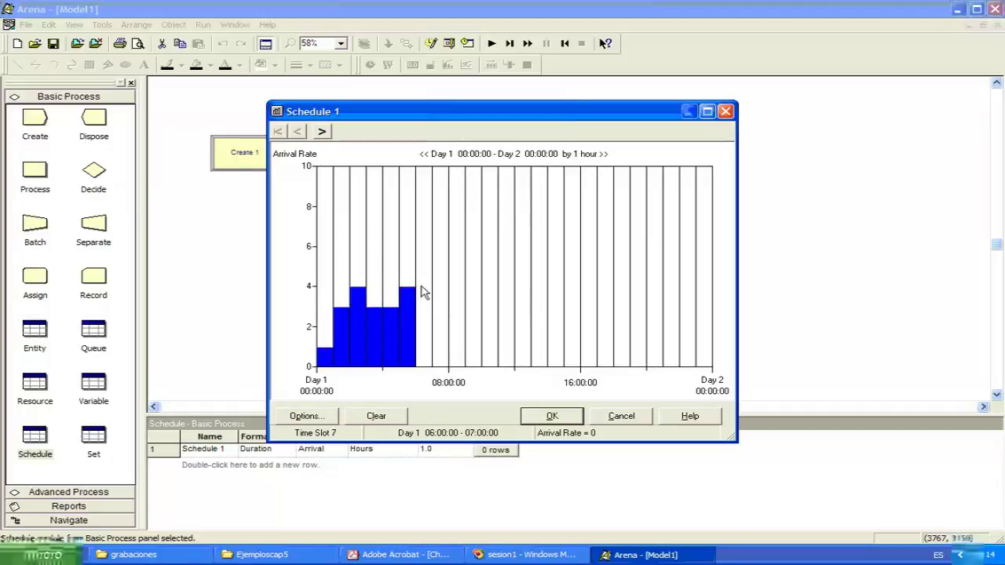
click(423, 288)
click(443, 292)
click(460, 292)
click(475, 290)
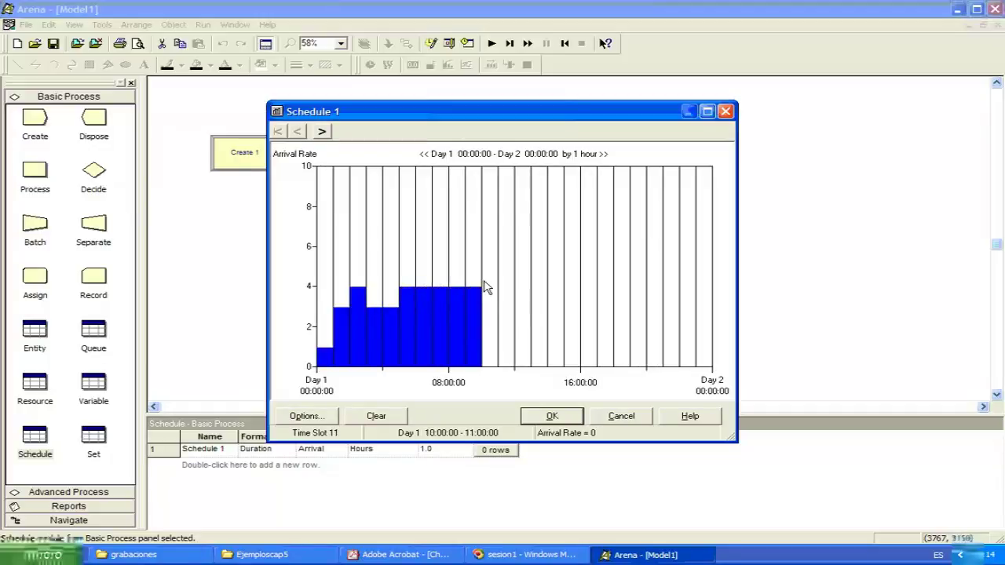
click(488, 290)
click(506, 288)
click(524, 289)
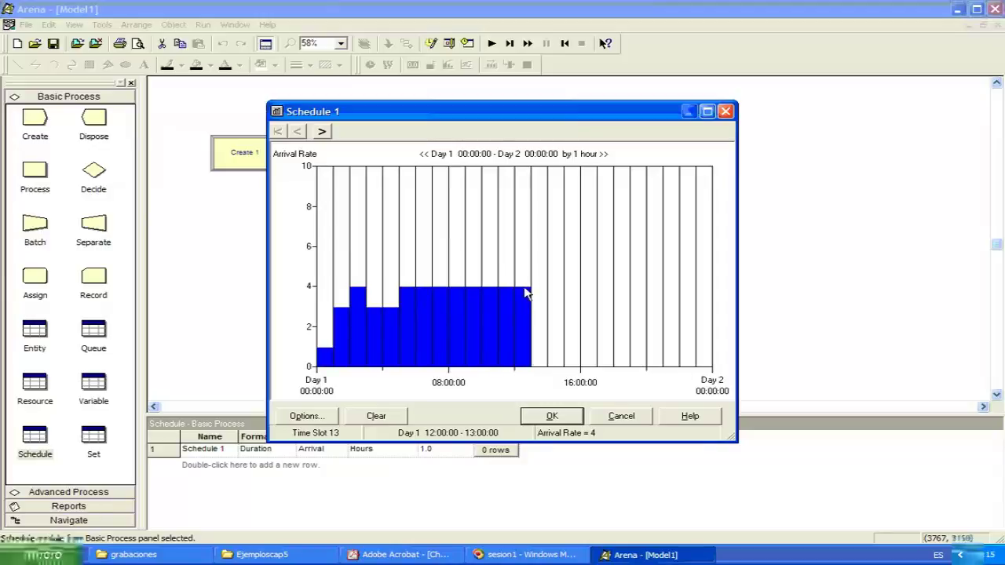
click(539, 289)
click(559, 250)
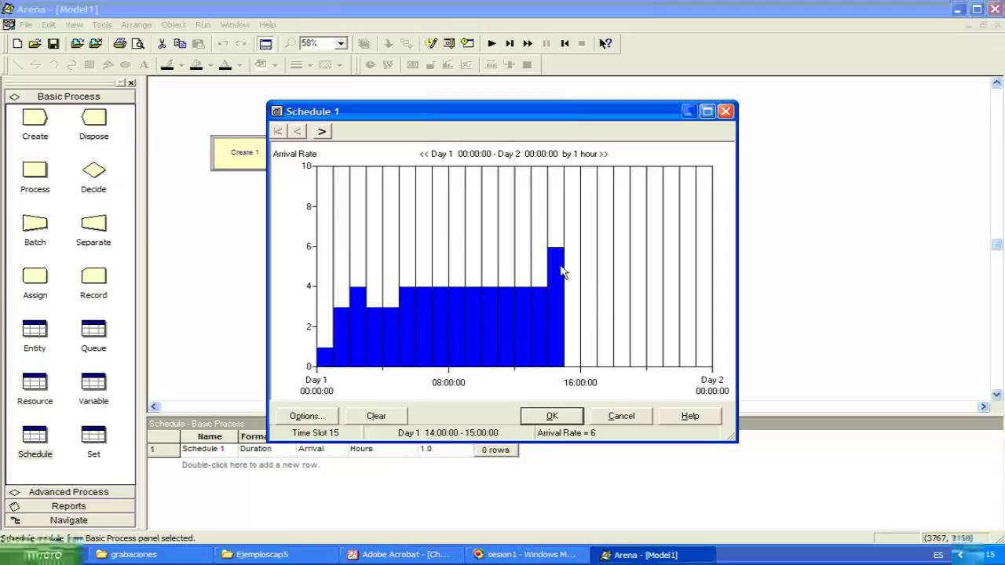
click(574, 251)
click(590, 251)
click(607, 252)
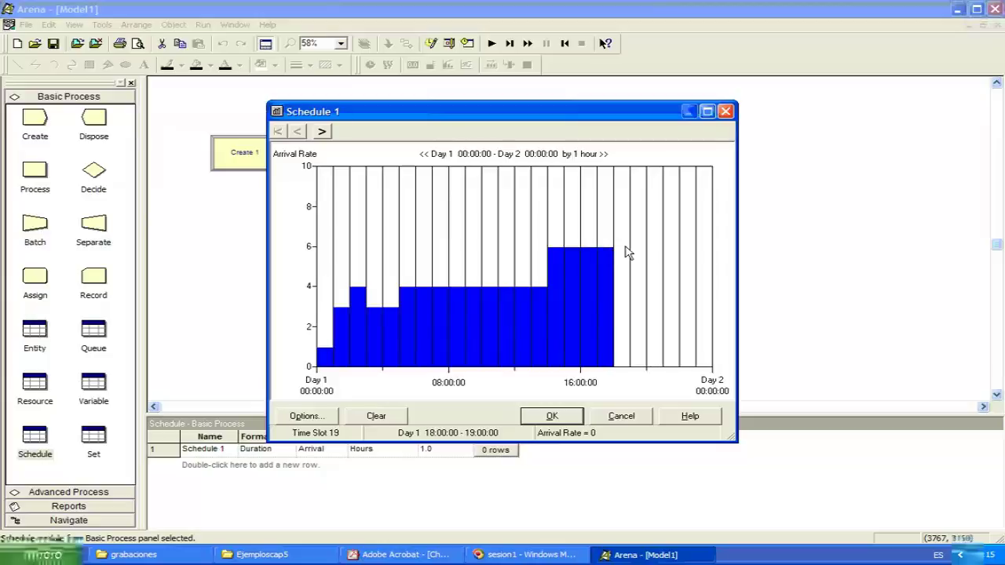
click(623, 251)
click(640, 251)
click(655, 252)
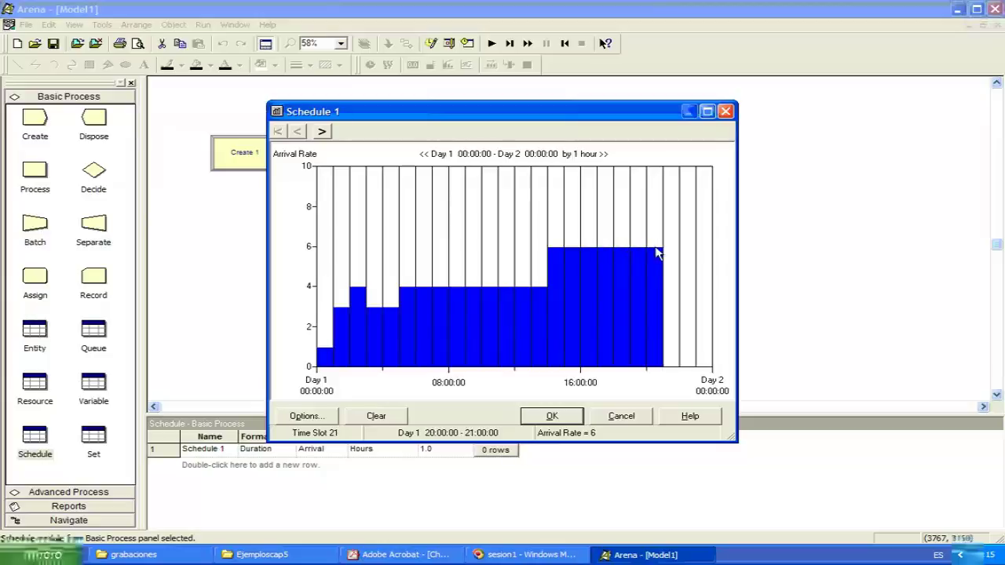
click(671, 251)
click(688, 252)
click(704, 252)
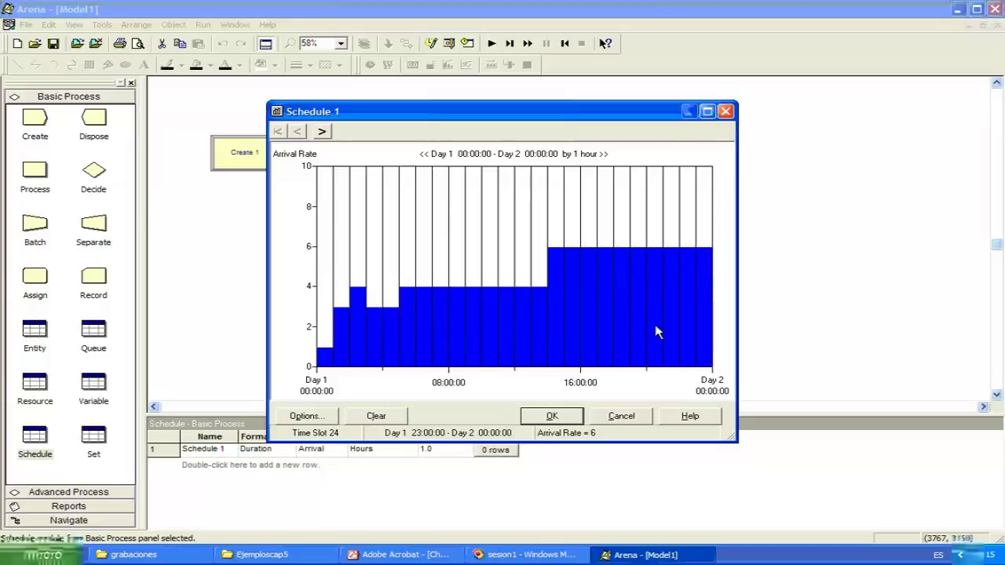
click(534, 418)
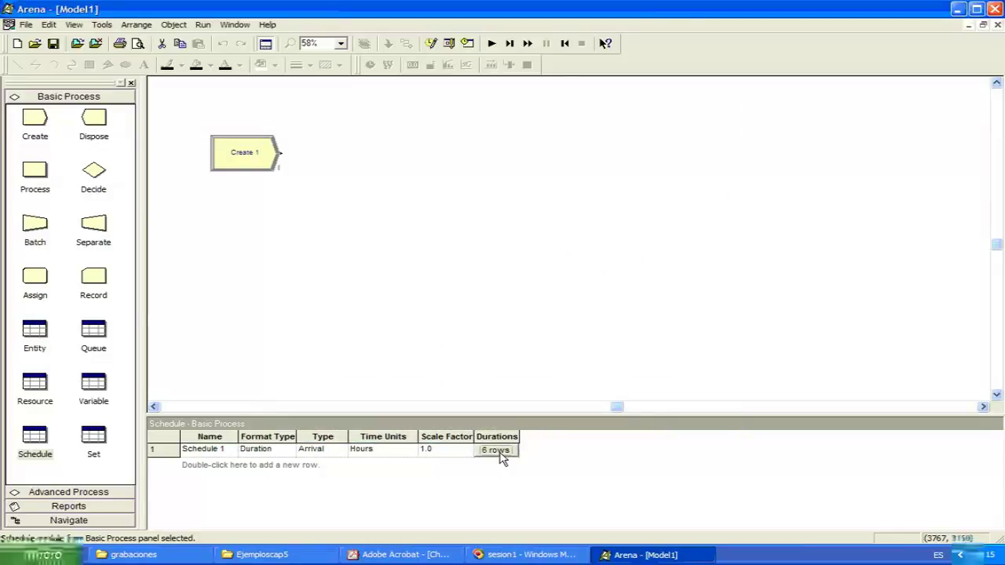
Review Schedule 1's value and duration pairs in the Schedule dialog and in the enlarged Durations spreadsheet.
right_click(501, 458)
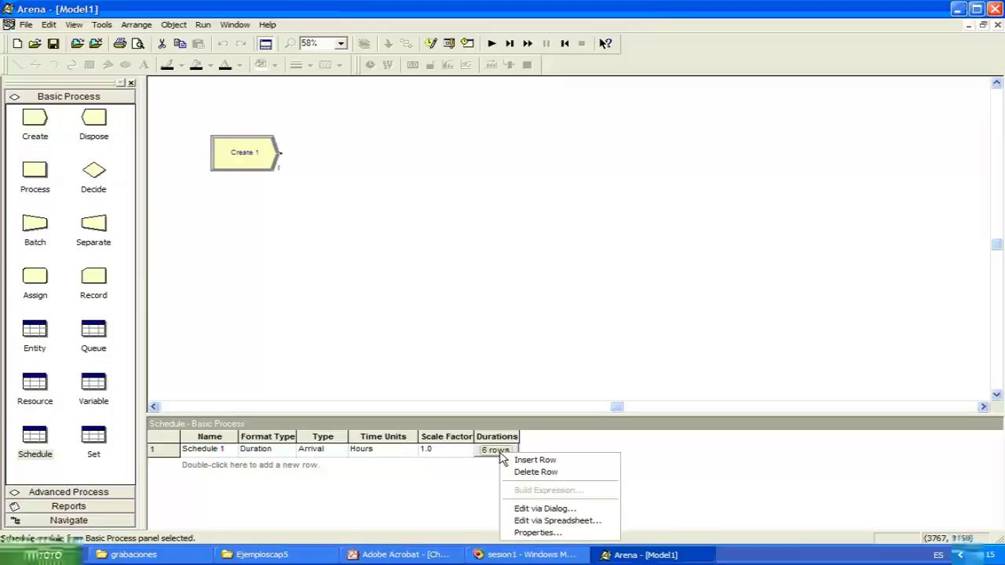
click(523, 510)
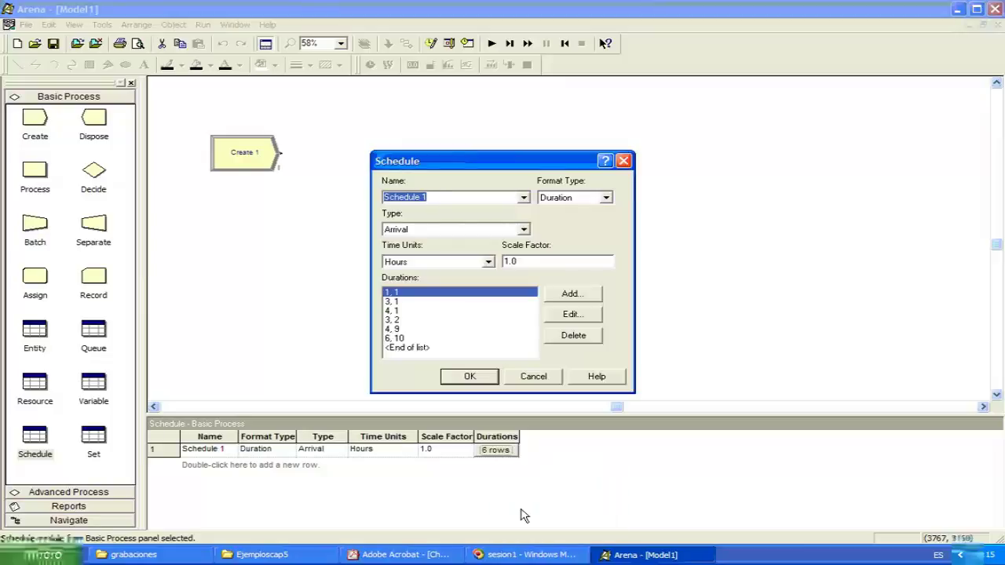
click(463, 379)
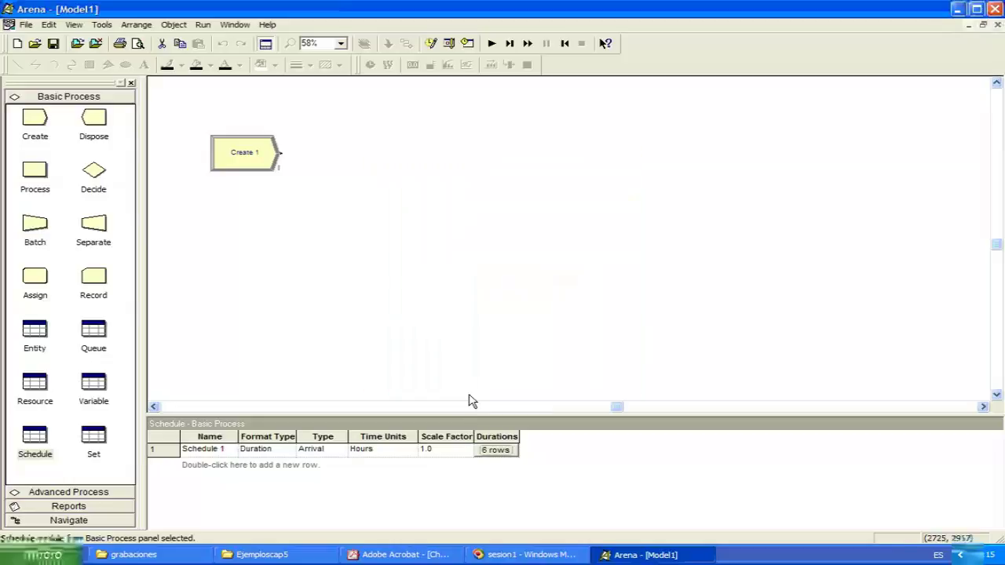
right_click(489, 454)
click(541, 516)
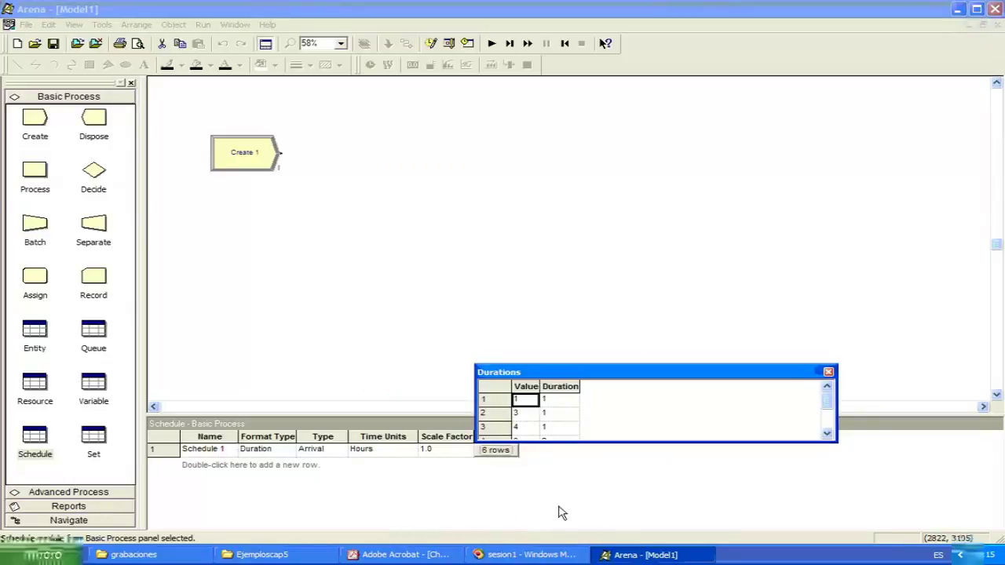
drag(669, 463, 669, 545)
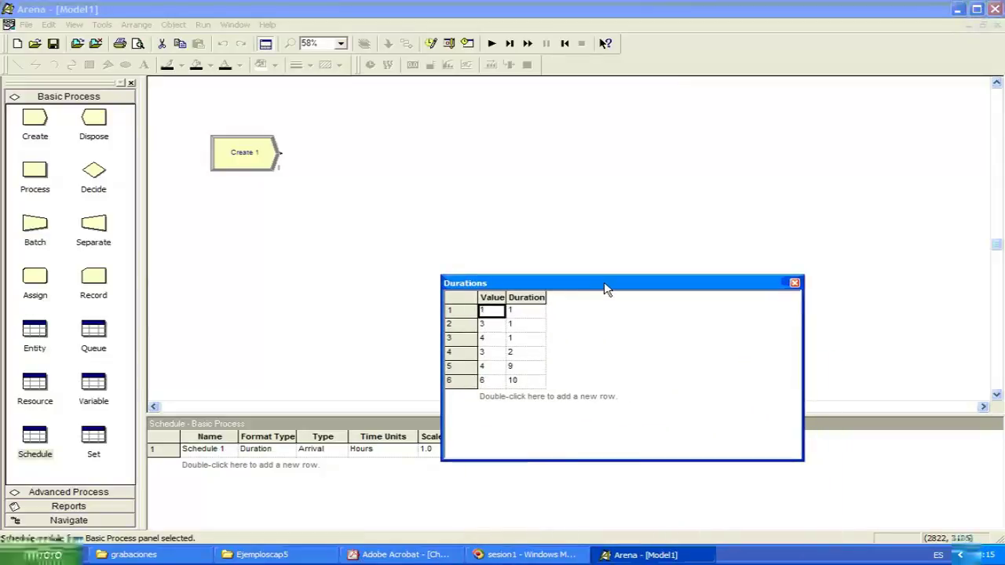
click(796, 283)
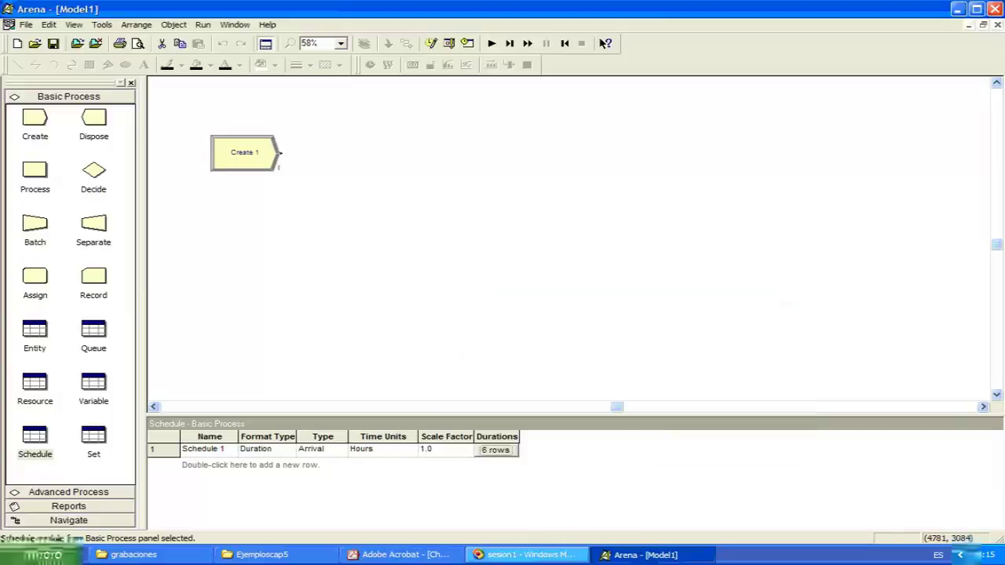